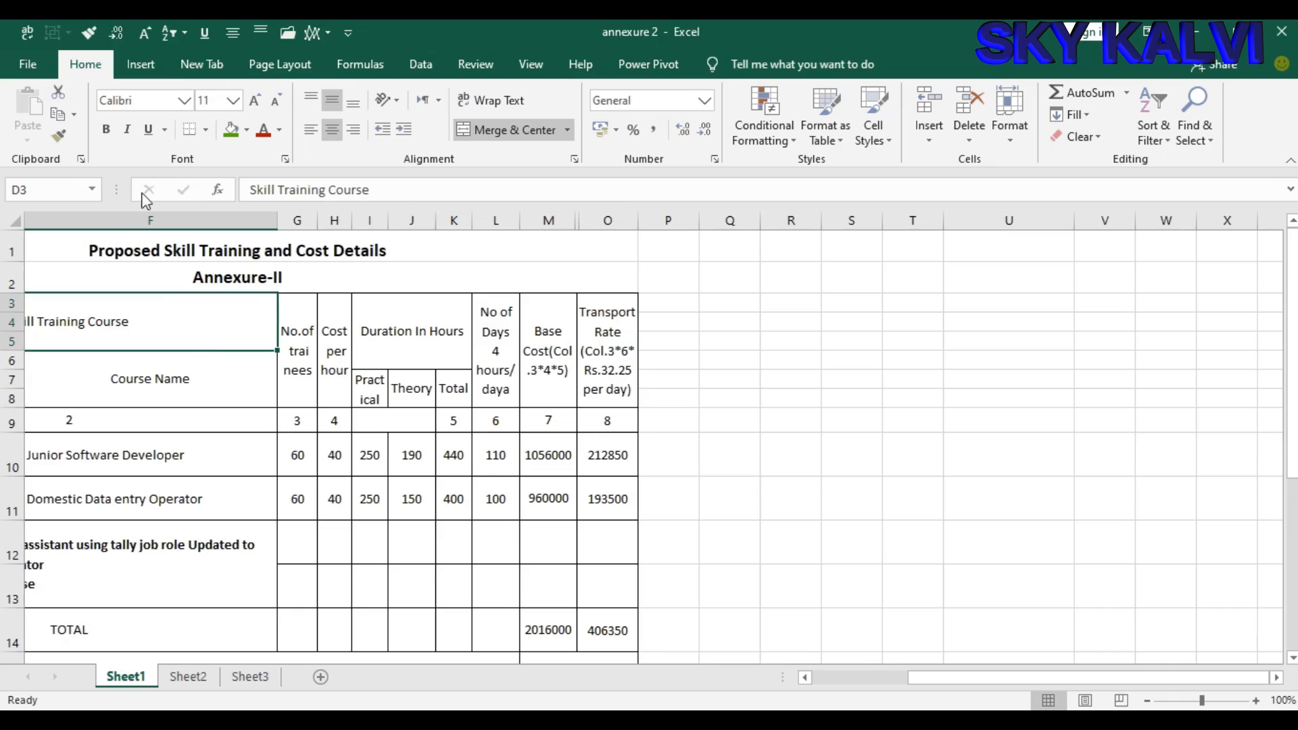
# Step: Change the Skill Training Course heading to Arial Black, try a font size of 14, and return it to 11
pyautogui.click(188, 102)
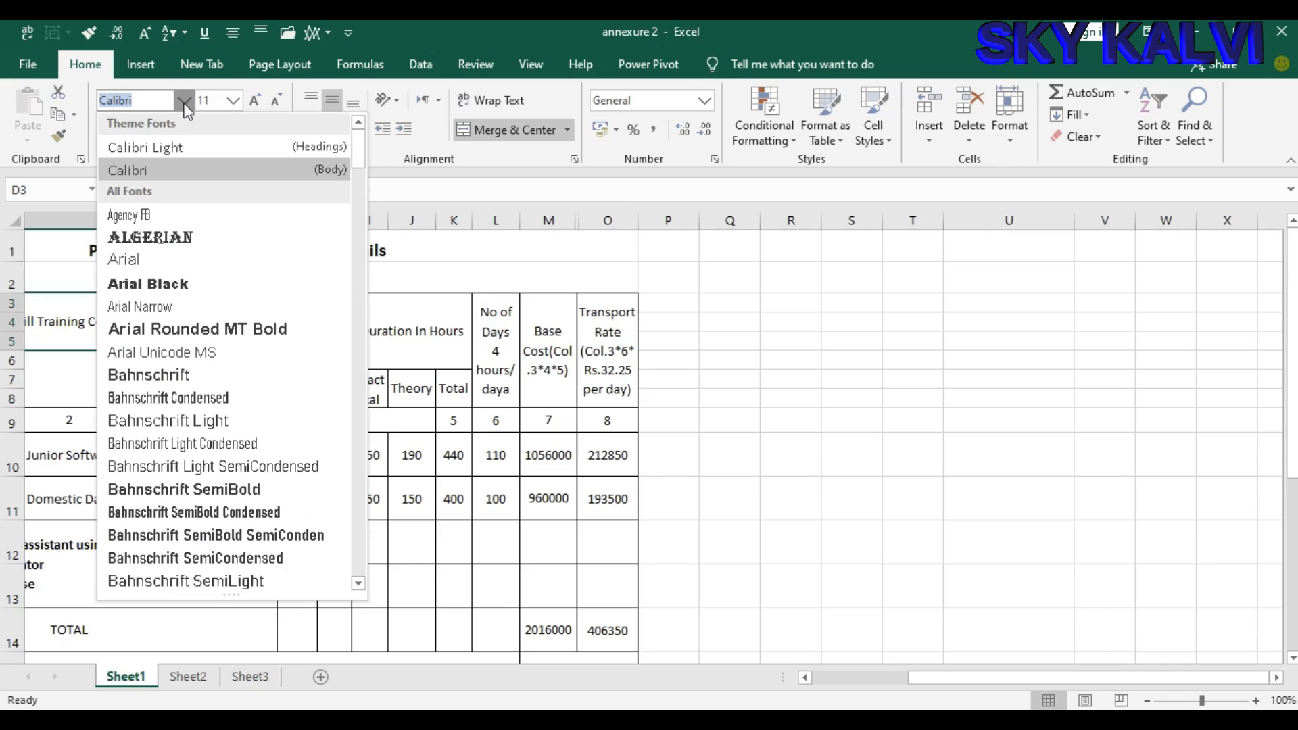
pyautogui.click(206, 284)
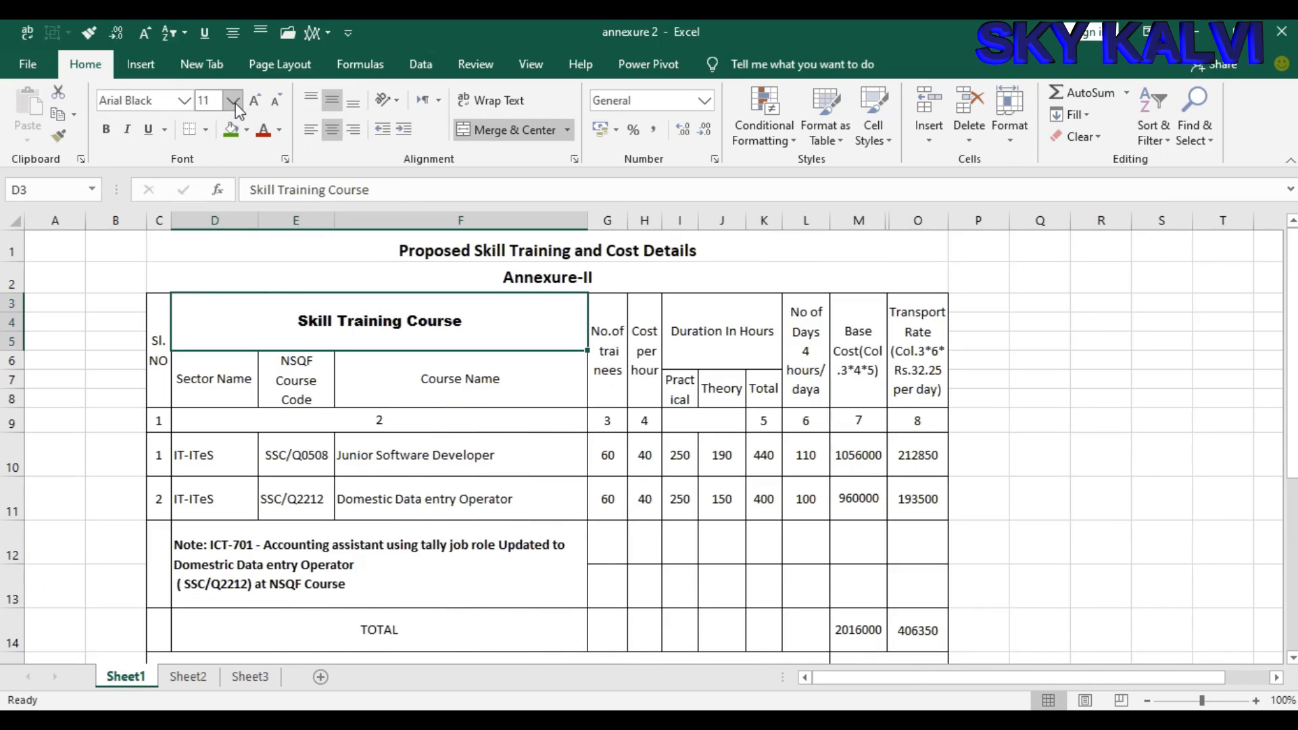
pyautogui.click(255, 101)
pyautogui.click(255, 101)
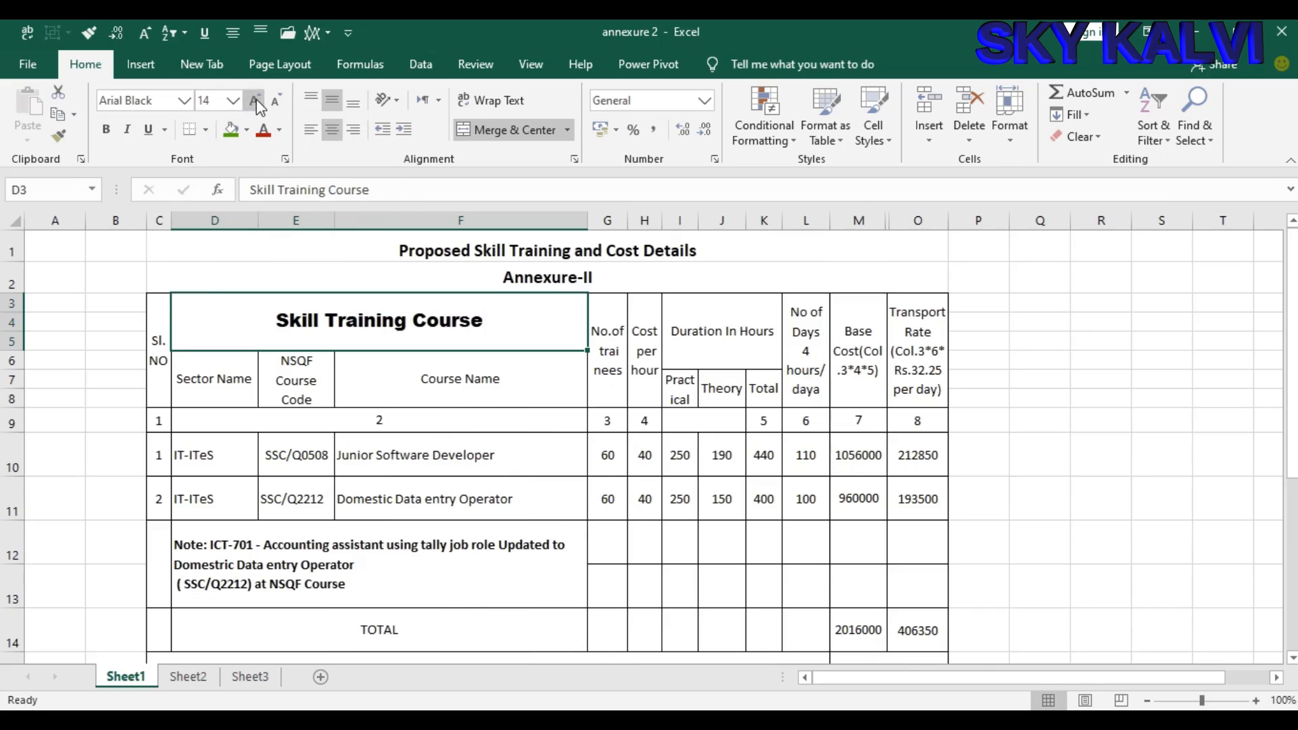
pyautogui.click(277, 102)
pyautogui.click(277, 101)
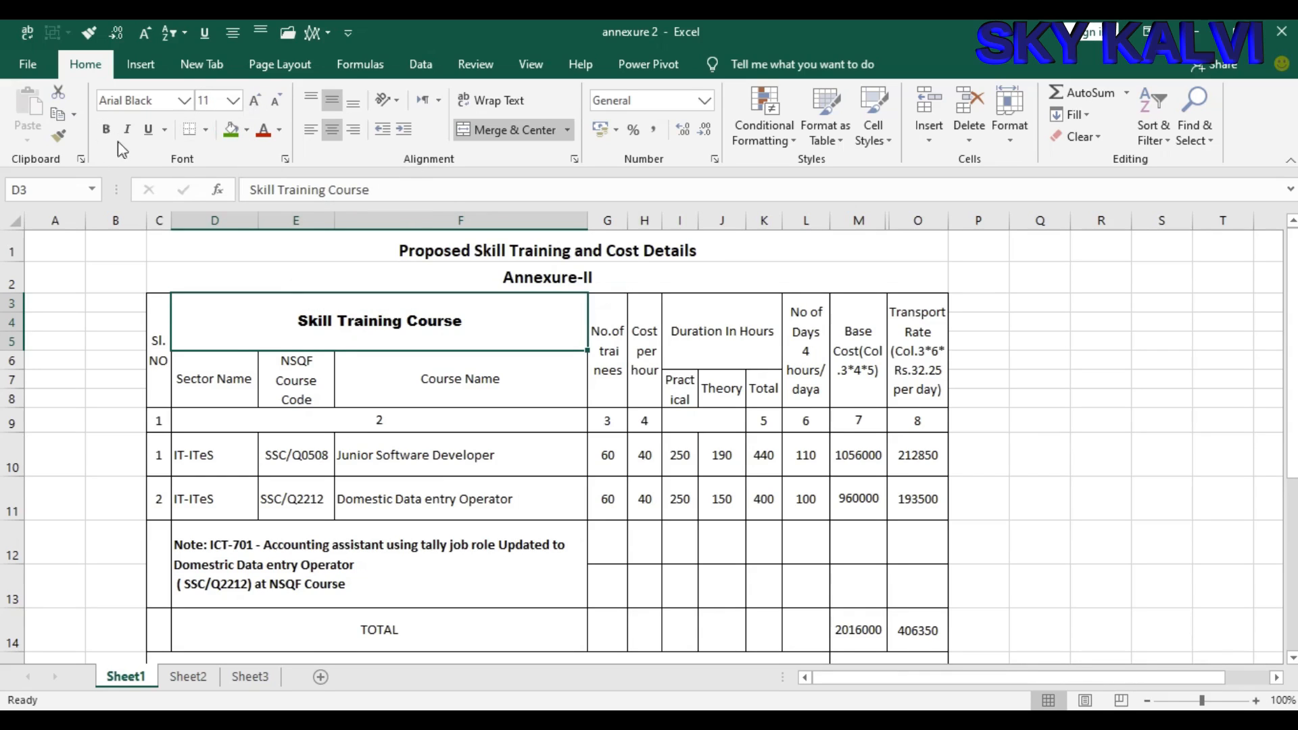
# Step: Apply double underline, bold and italic to the Skill Training Course heading
pyautogui.click(164, 130)
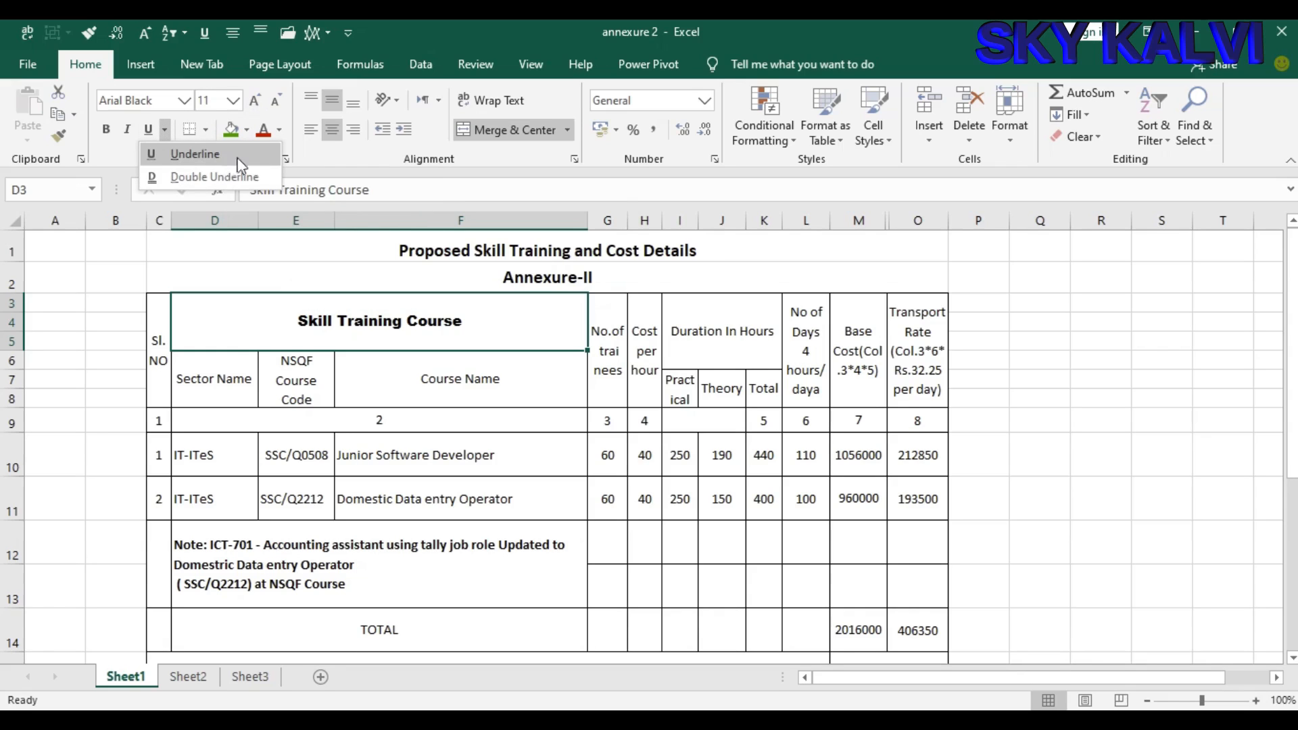
pyautogui.click(221, 177)
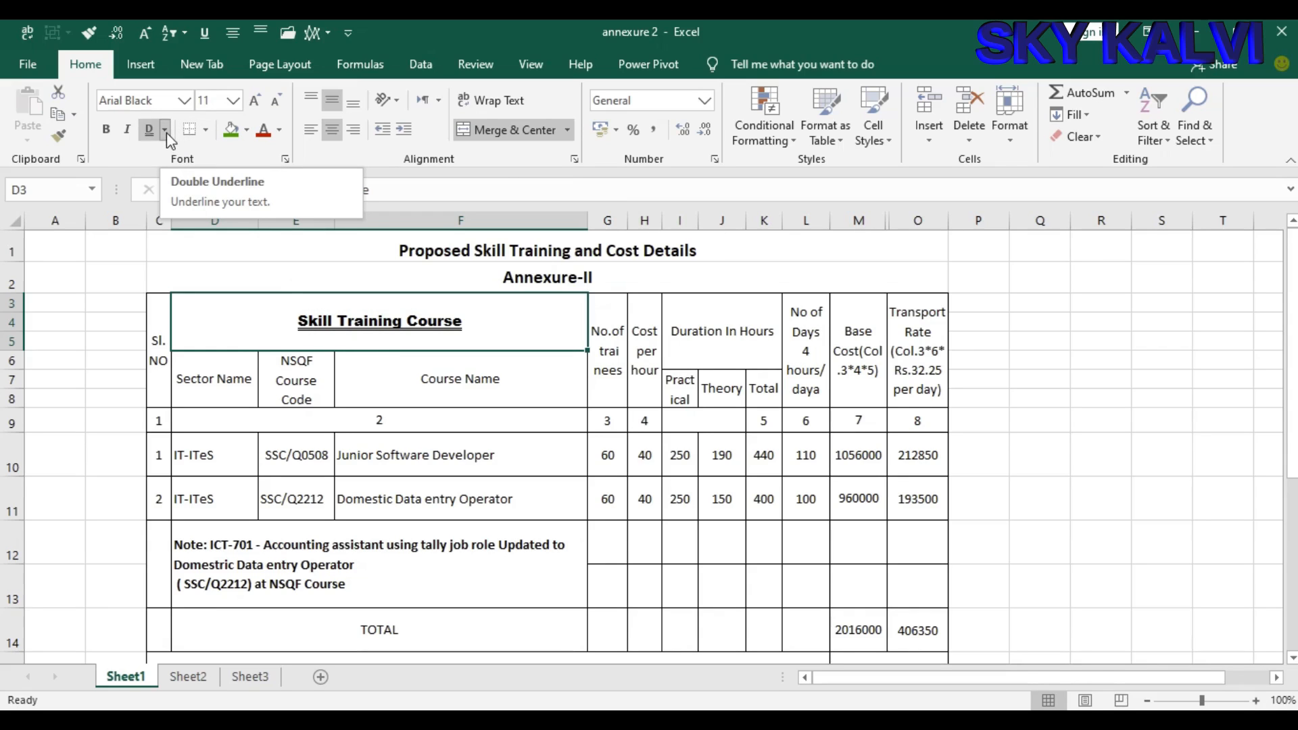
pyautogui.click(127, 130)
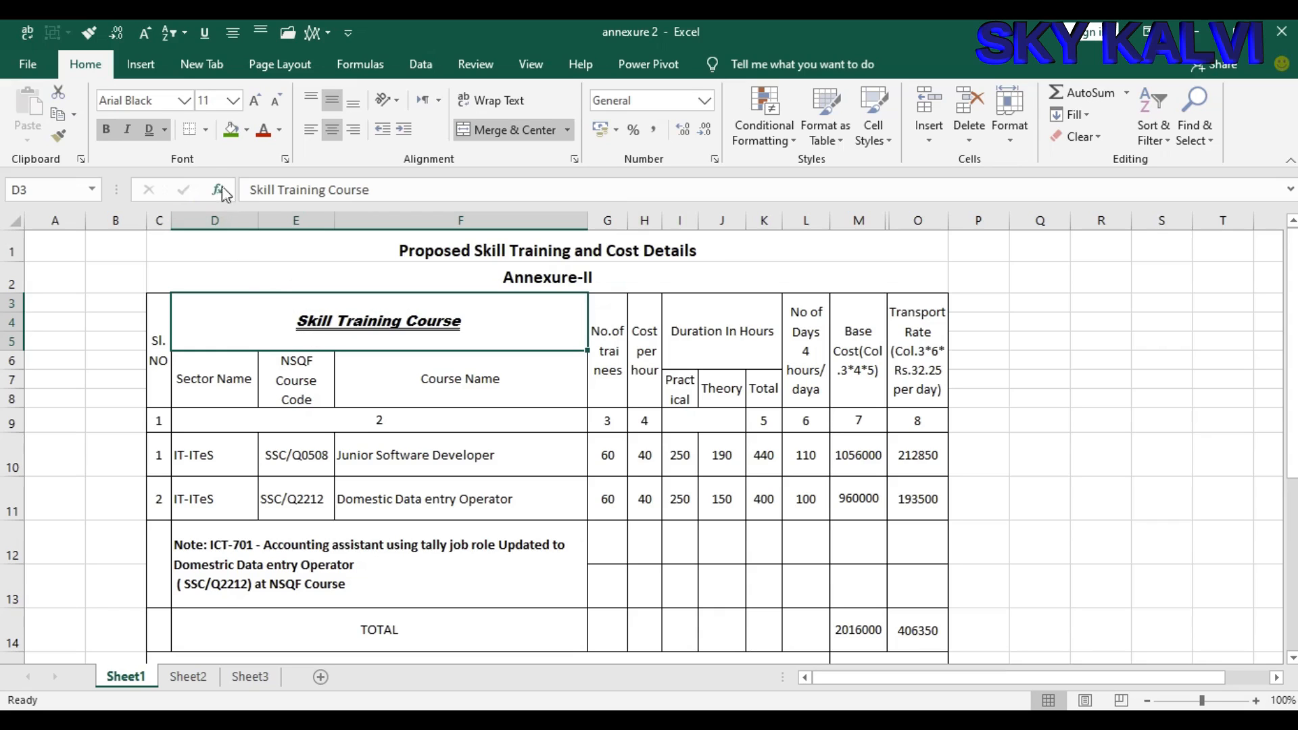
pyautogui.click(206, 131)
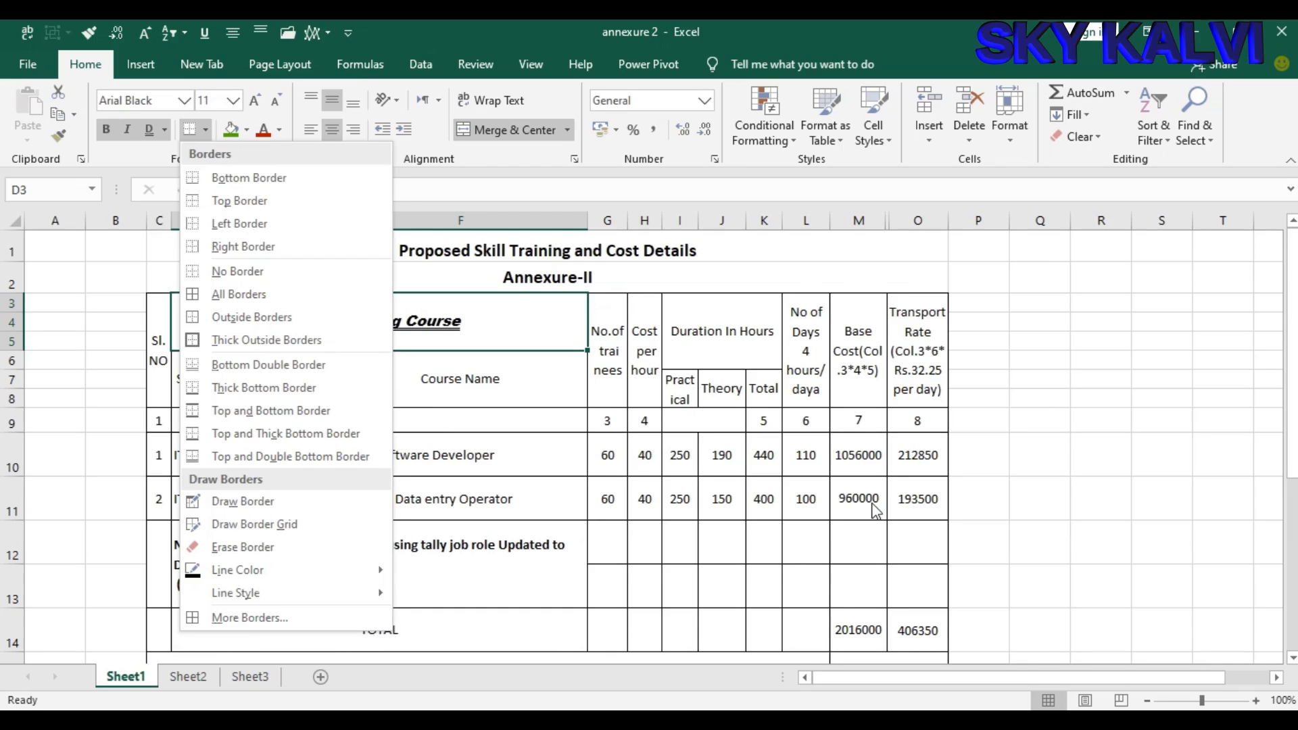
pyautogui.click(1111, 477)
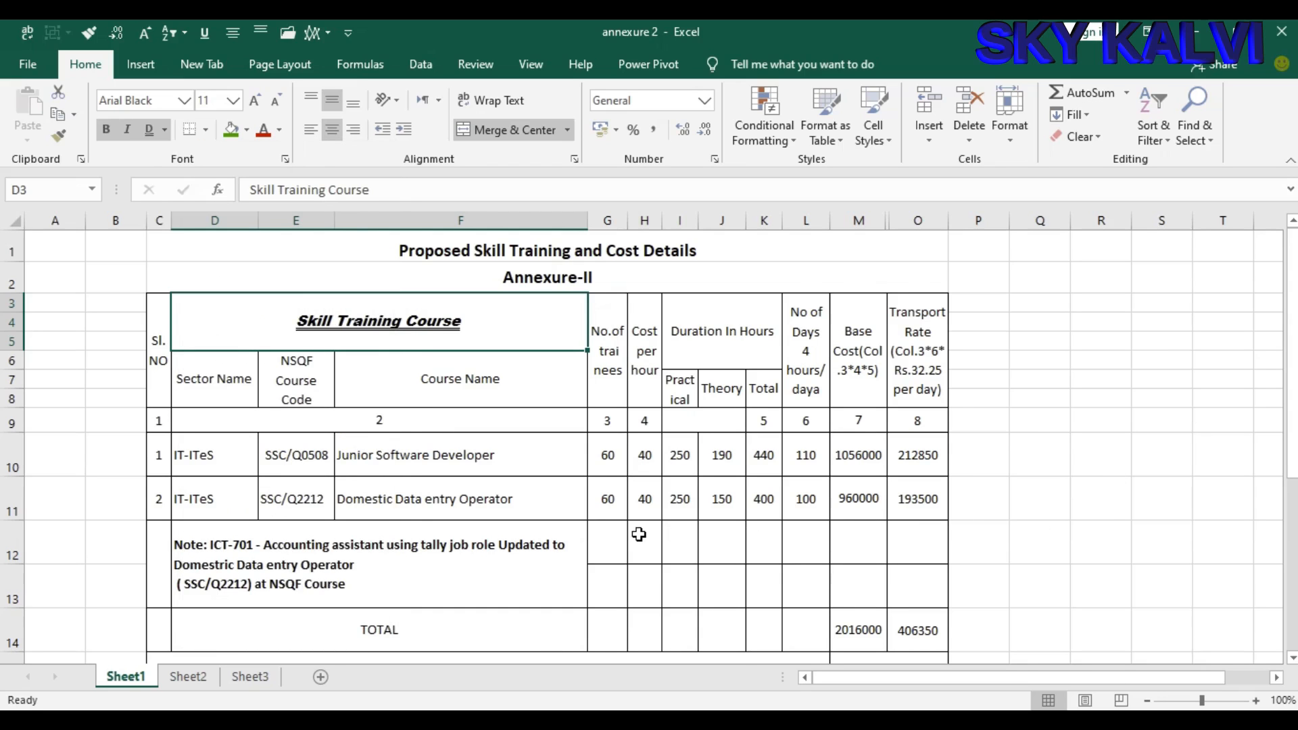
pyautogui.scroll(-5, 639, 535)
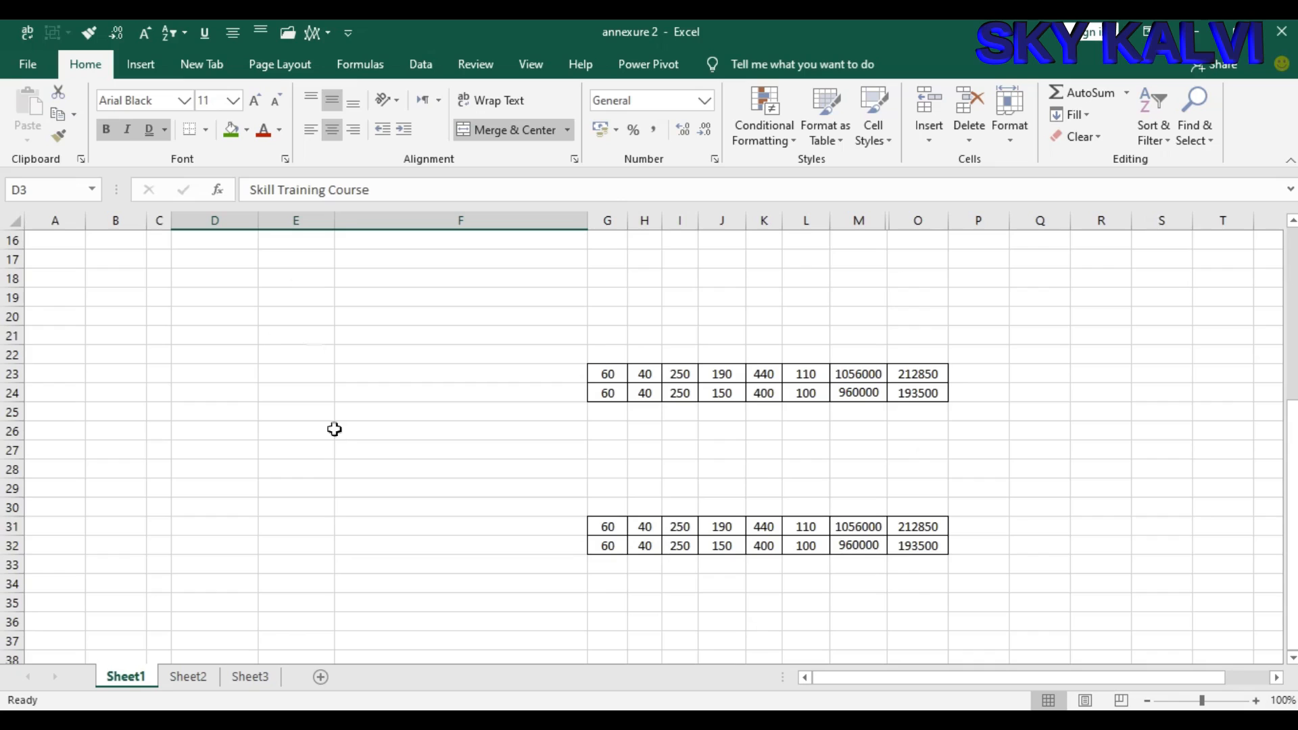
pyautogui.scroll(5, 333, 429)
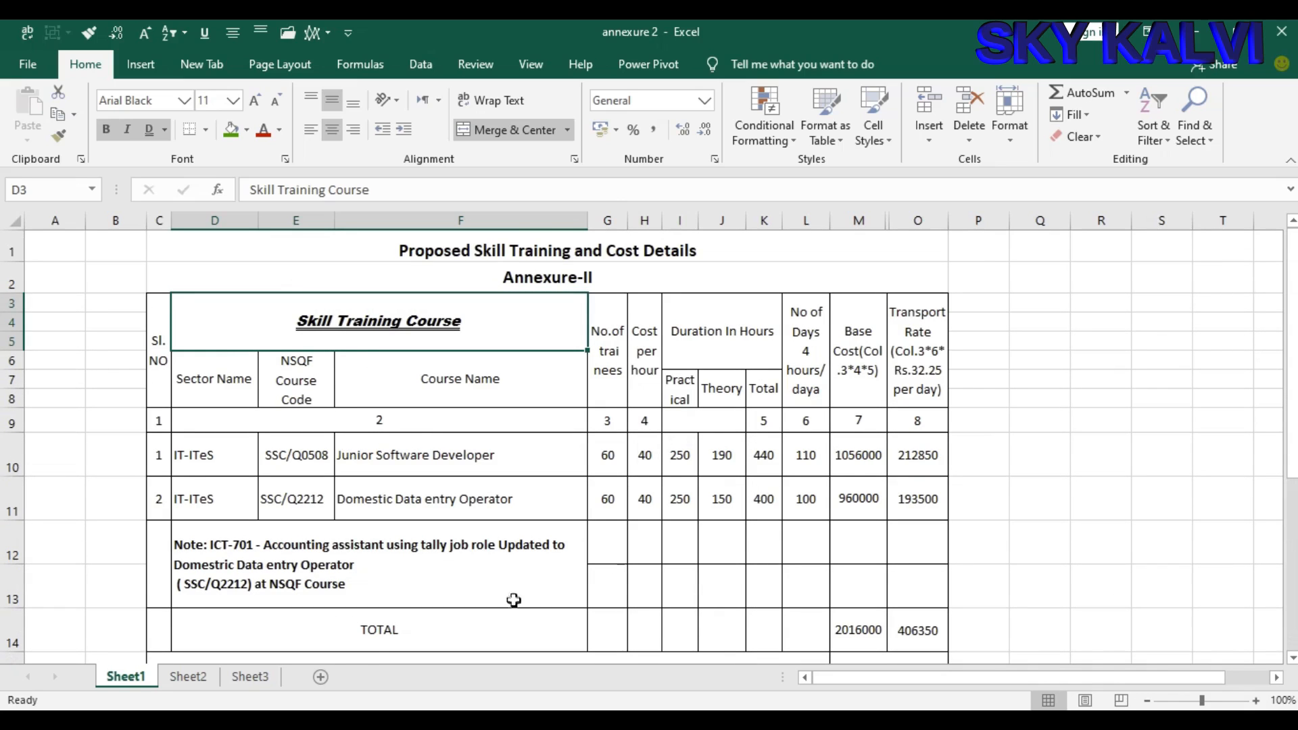
pyautogui.click(260, 682)
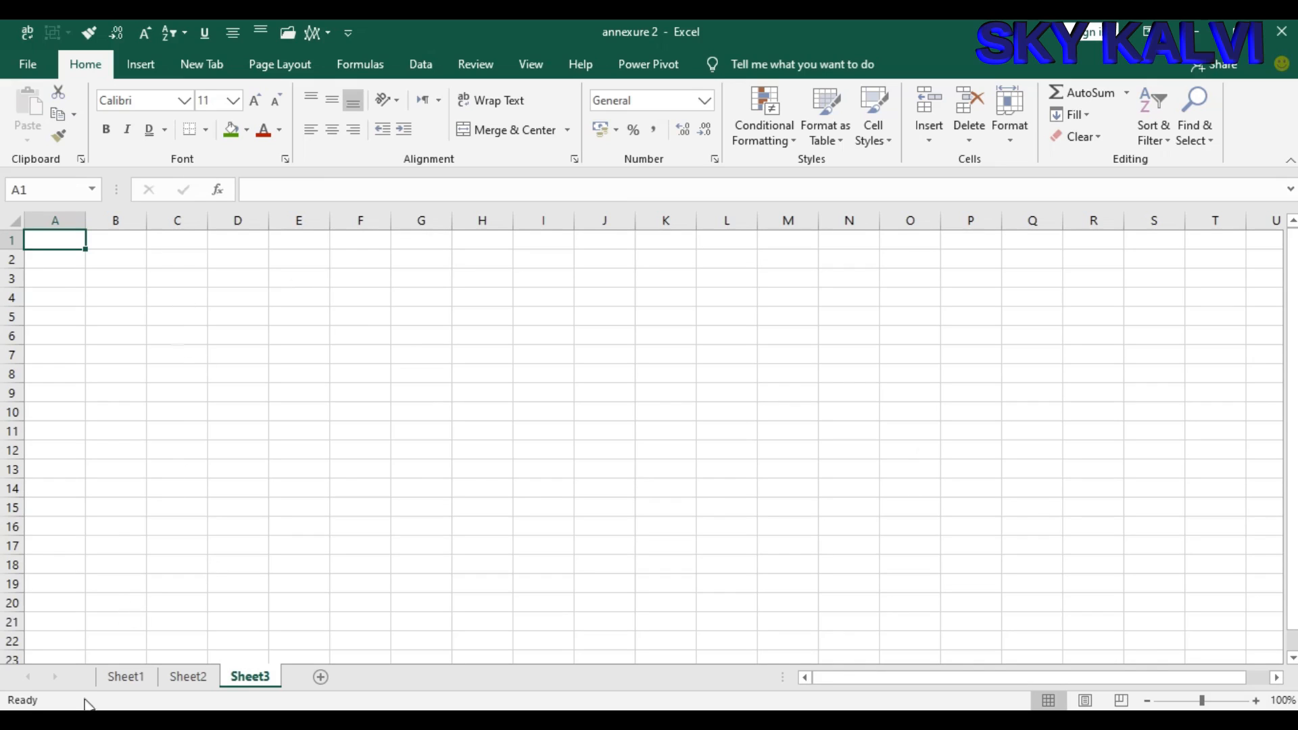
pyautogui.click(126, 677)
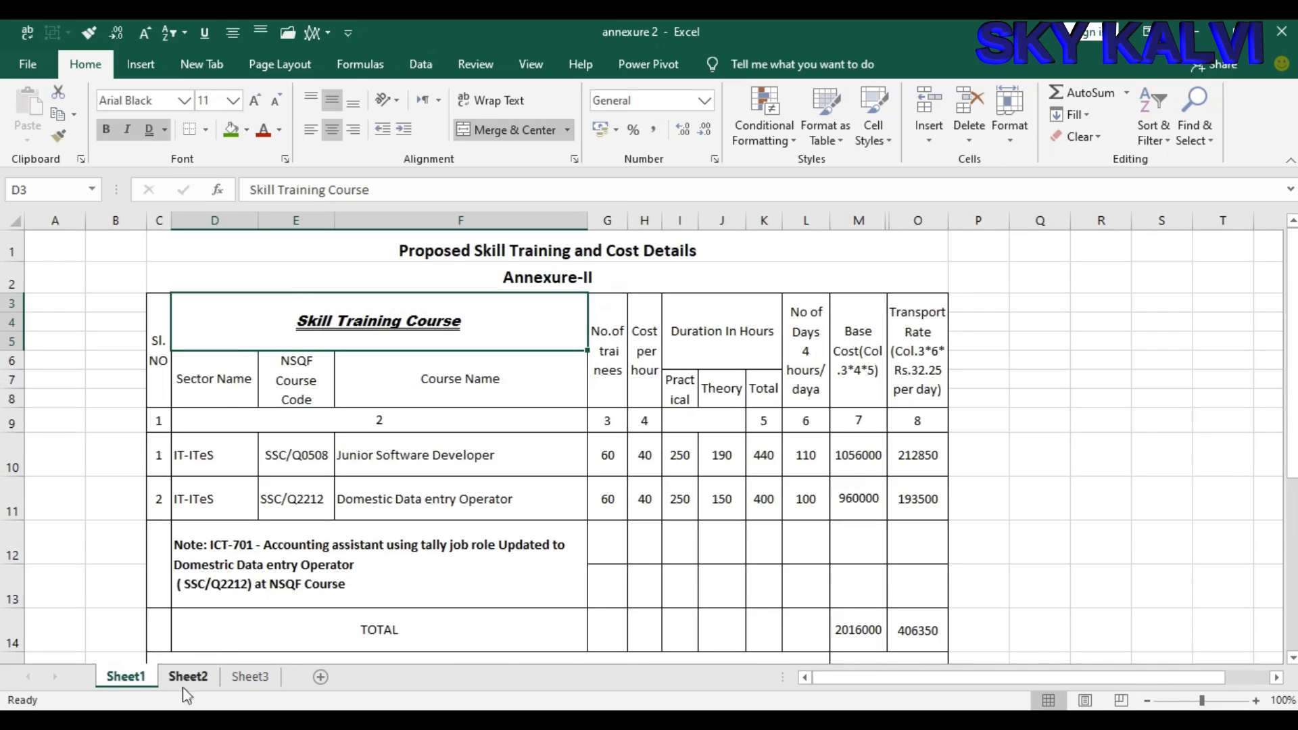
# Step: Copy the table on Sheet1 from the Skill Training Course heading through the TOTAL row and paste only its values at C4 on Sheet3
pyautogui.moveTo(257, 323); pyautogui.dragTo(924, 635)
pyautogui.hotkey('ctrl', 'c')
pyautogui.click(250, 676)
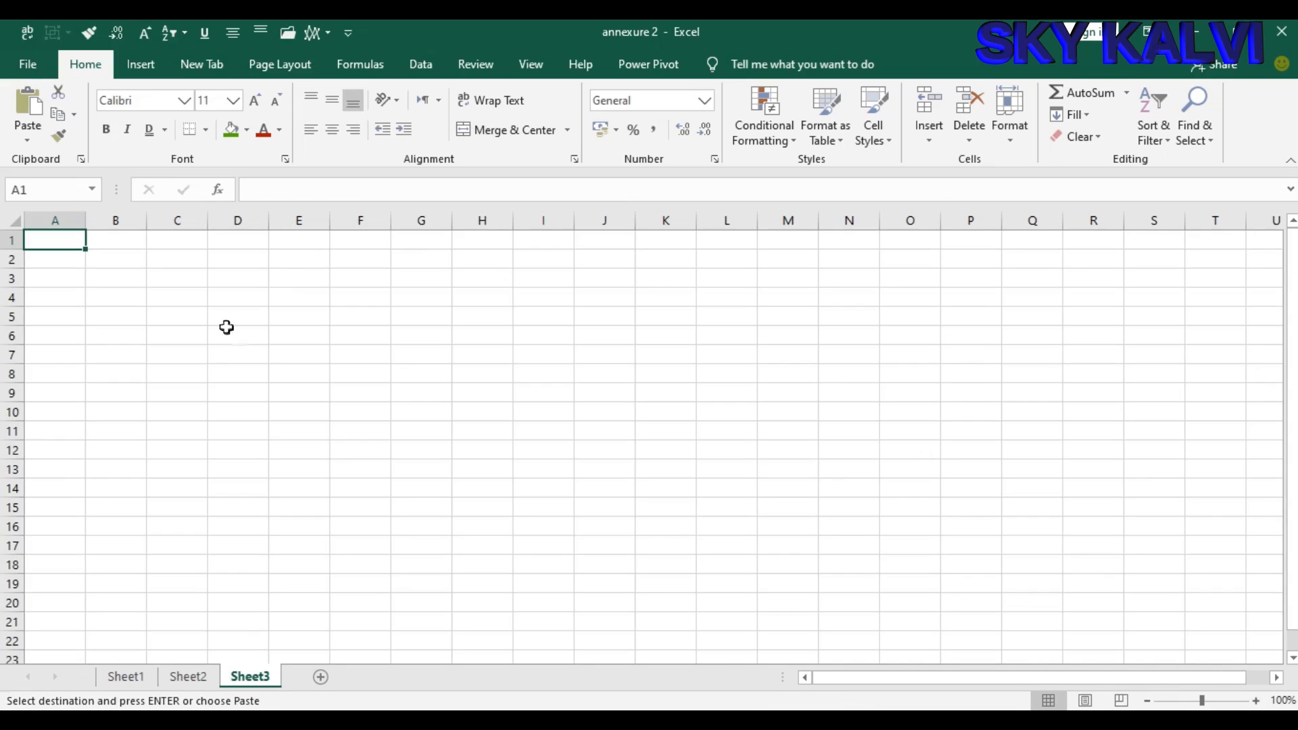
pyautogui.click(200, 301)
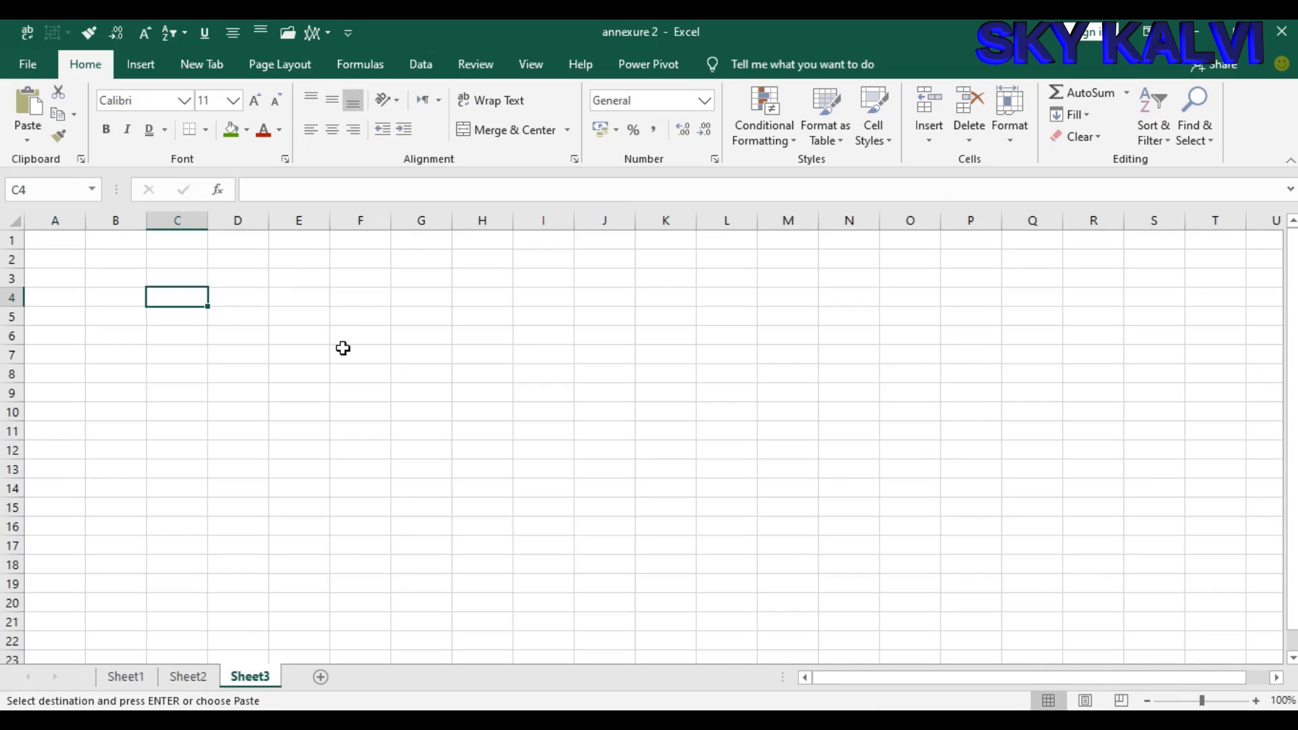
pyautogui.hotkey('ctrl', 'alt', 'v')
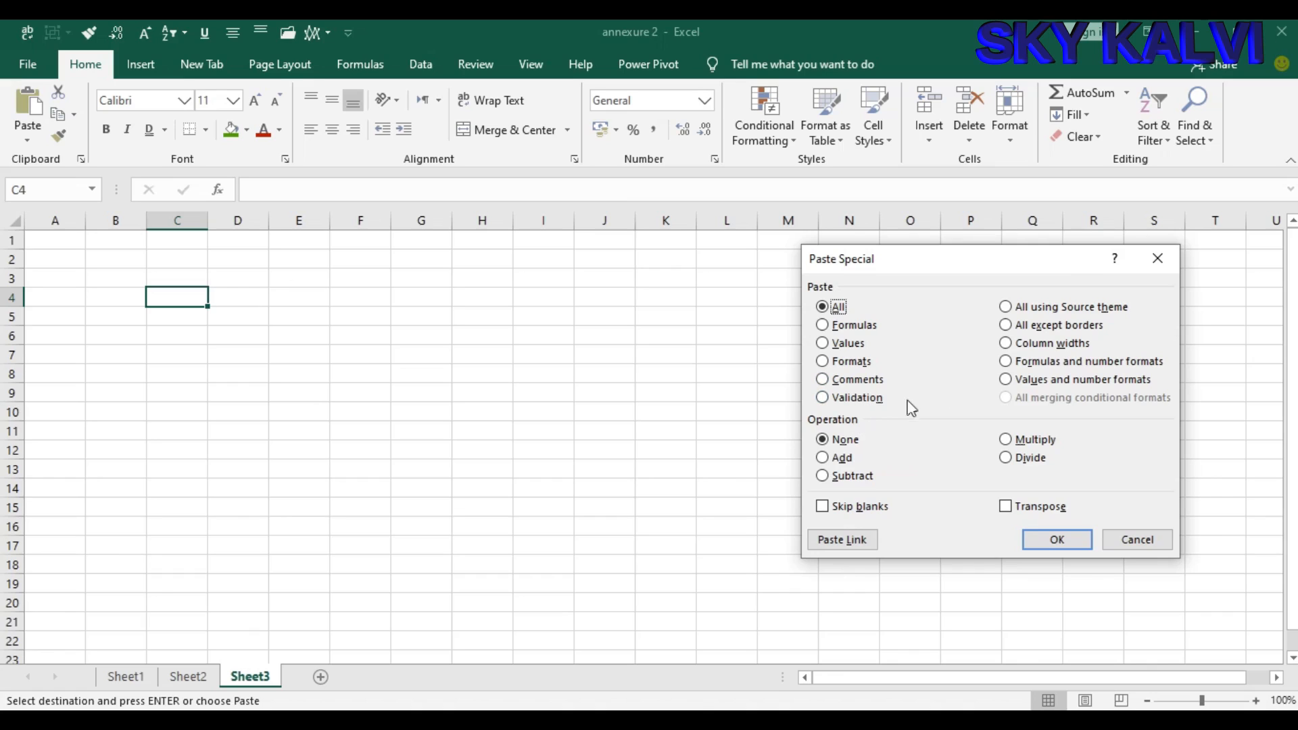
pyautogui.click(823, 344)
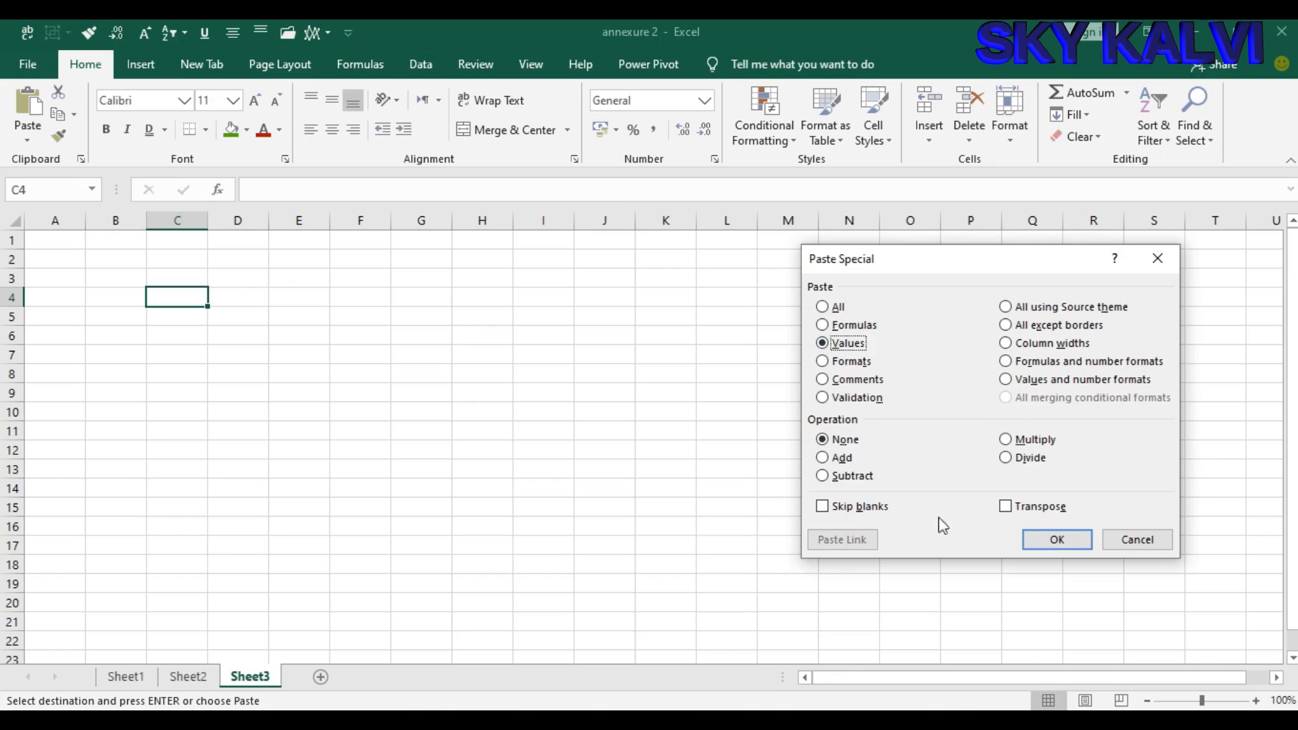
pyautogui.click(1057, 539)
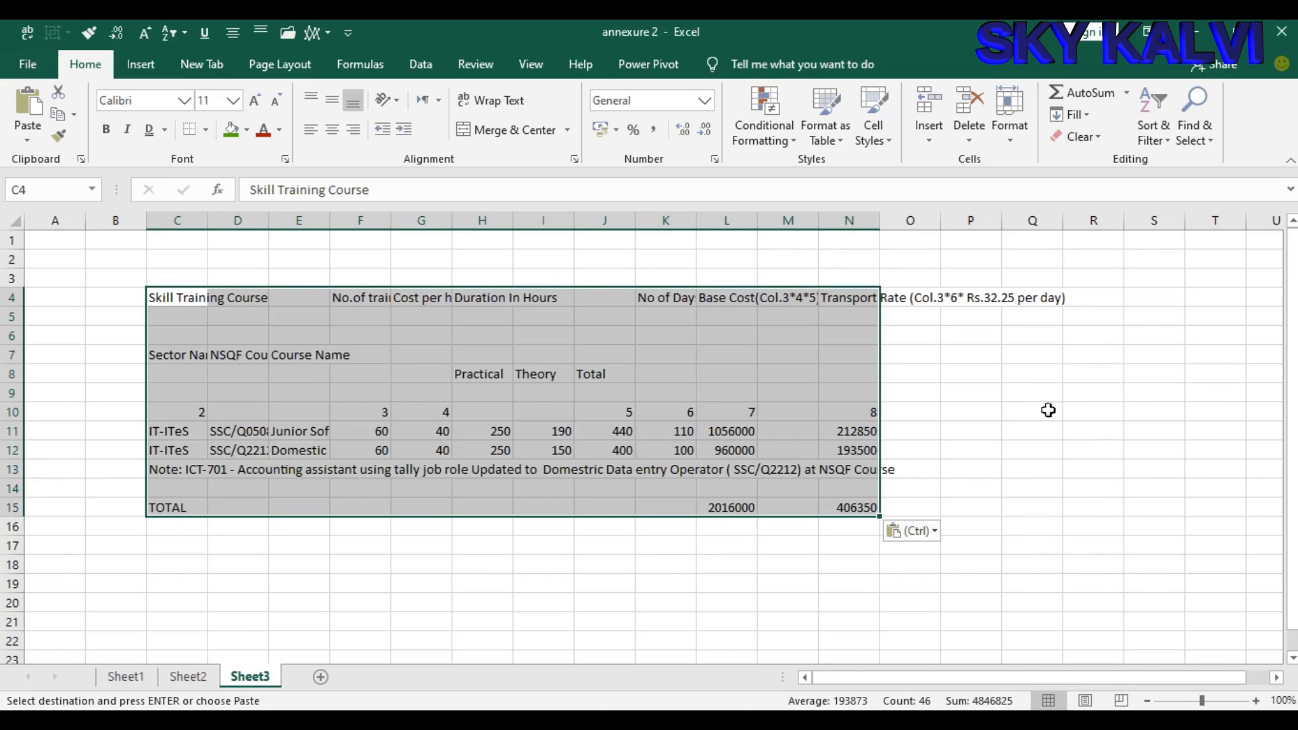
pyautogui.click(1115, 437)
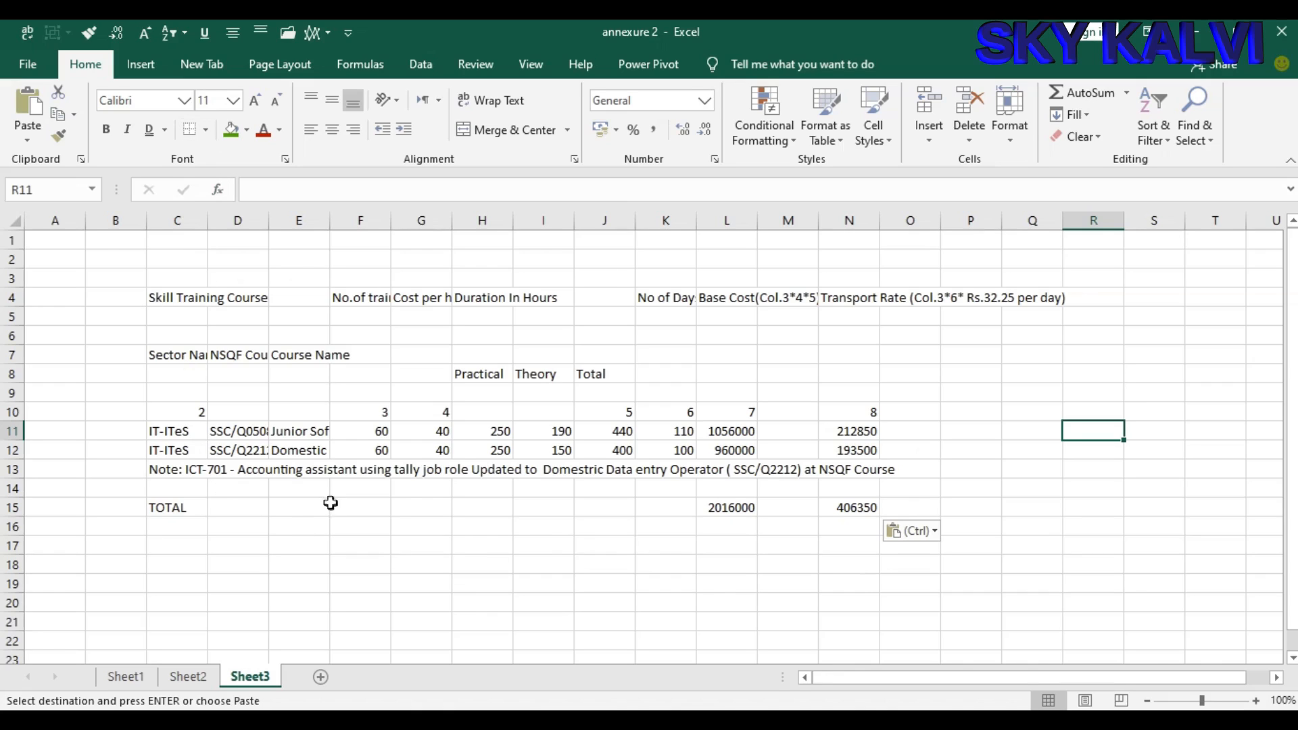
# Step: Merge and center cells C7:N7 on Sheet3, keeping only the Sector Name value
pyautogui.moveTo(177, 269); pyautogui.dragTo(898, 562)
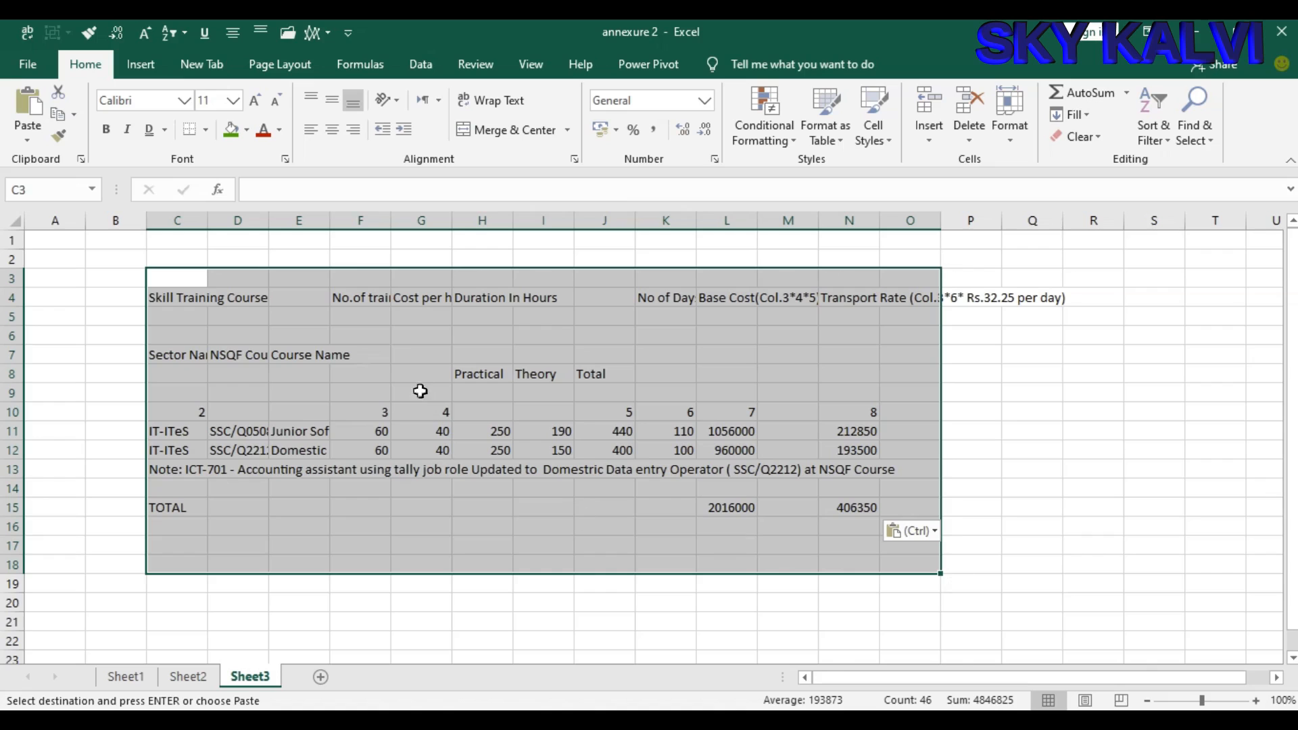
pyautogui.click(353, 328)
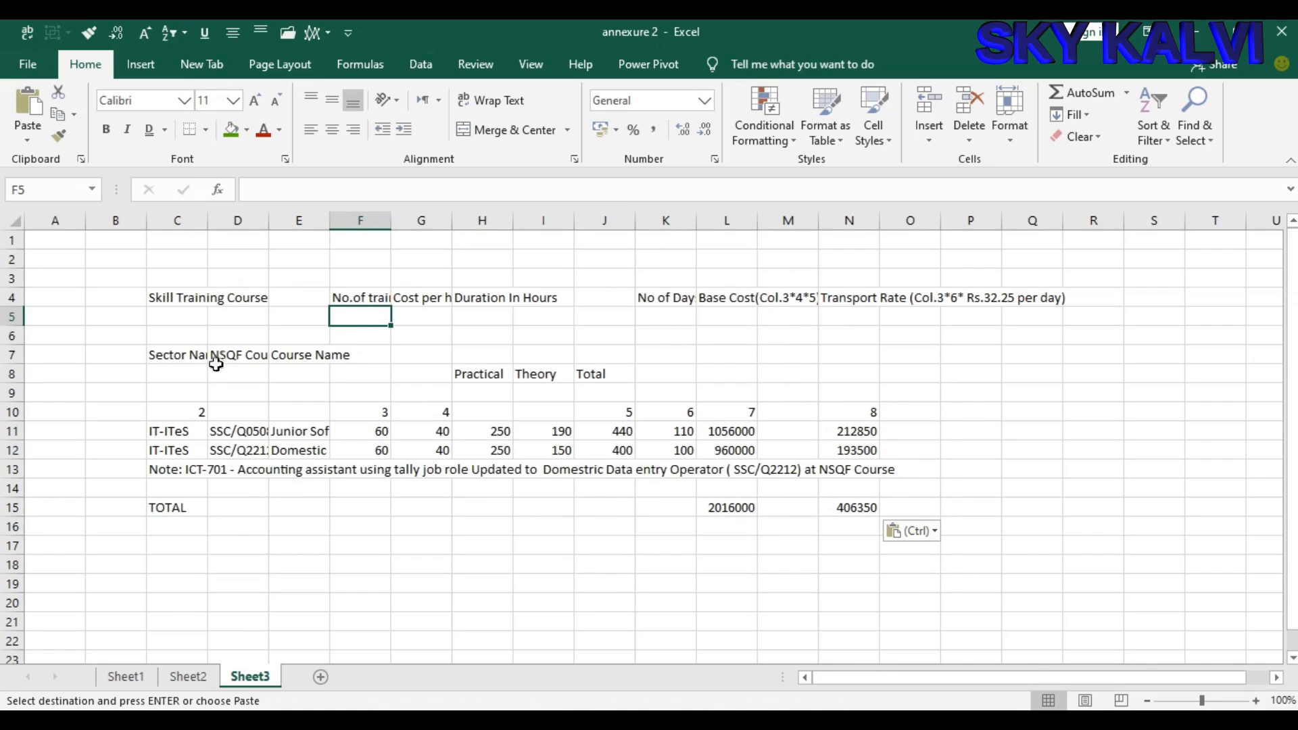
pyautogui.moveTo(169, 358); pyautogui.dragTo(865, 355)
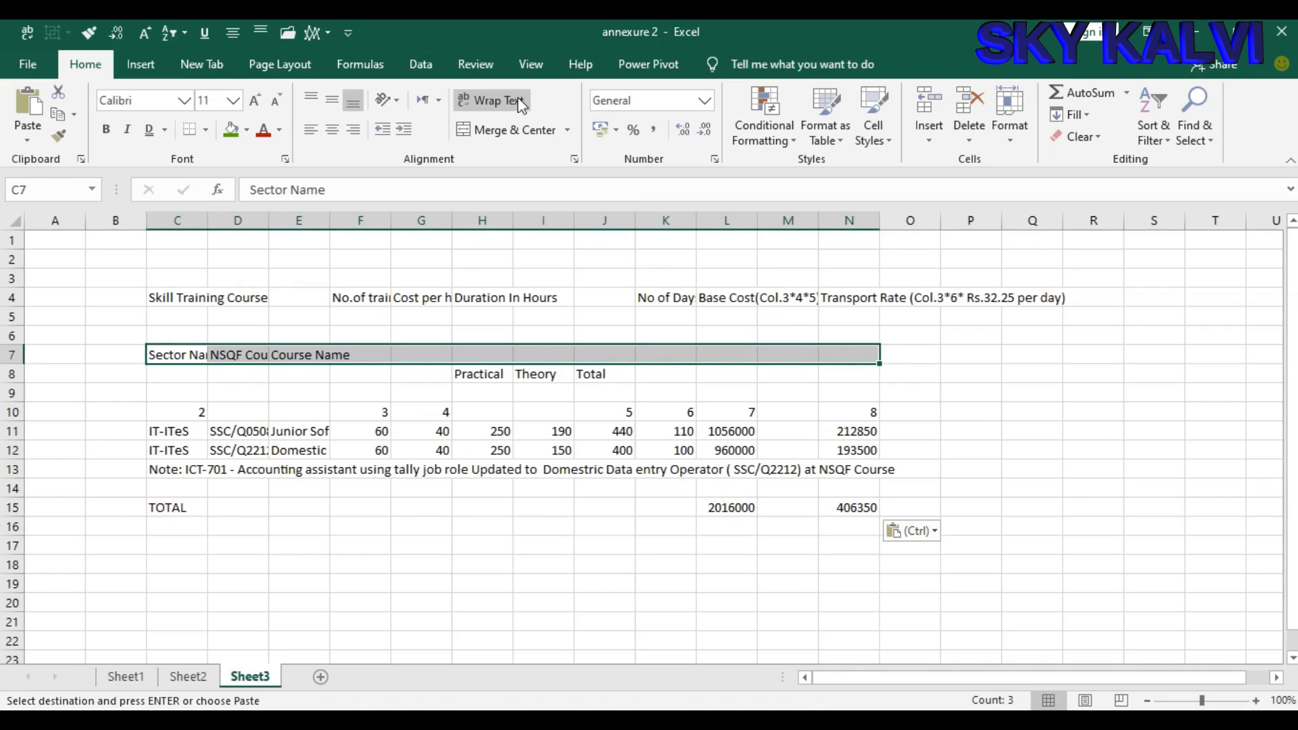
pyautogui.click(506, 129)
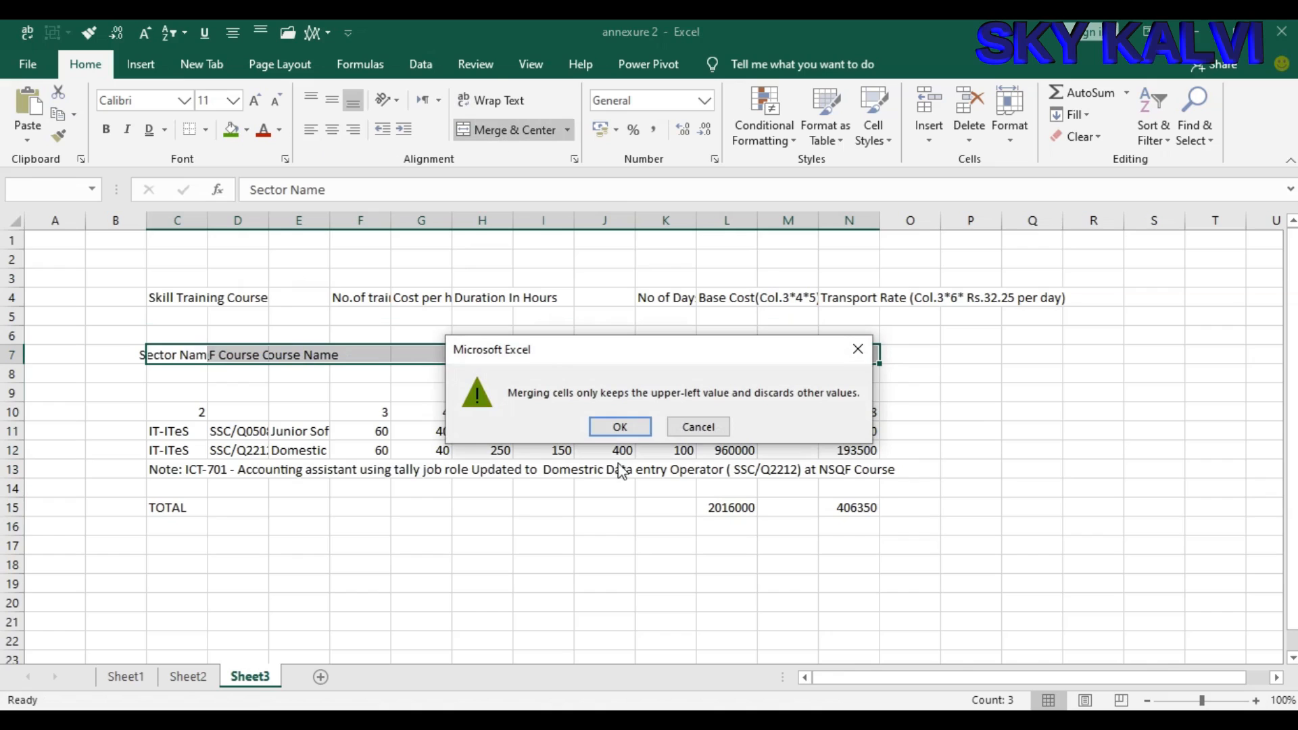
pyautogui.click(626, 426)
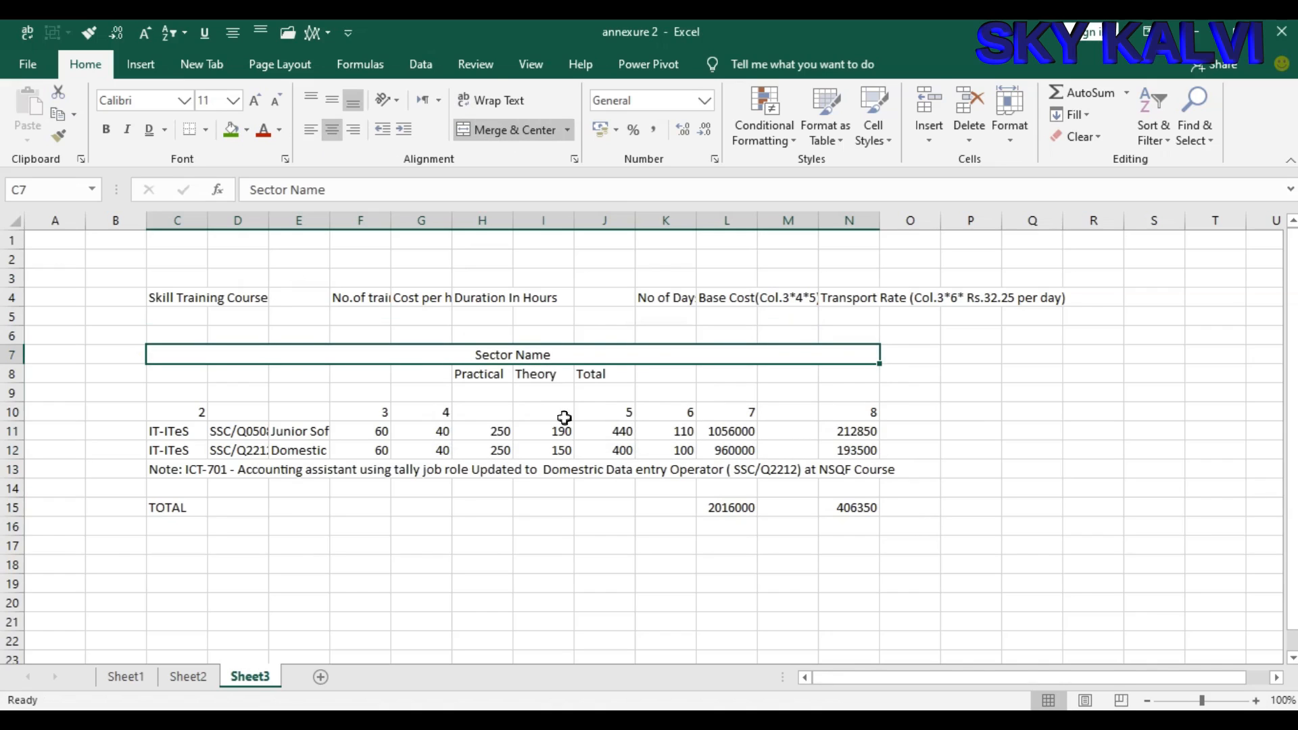
# Step: Apply all borders to the table range C7:N15 on Sheet3
pyautogui.moveTo(388, 358); pyautogui.dragTo(432, 507)
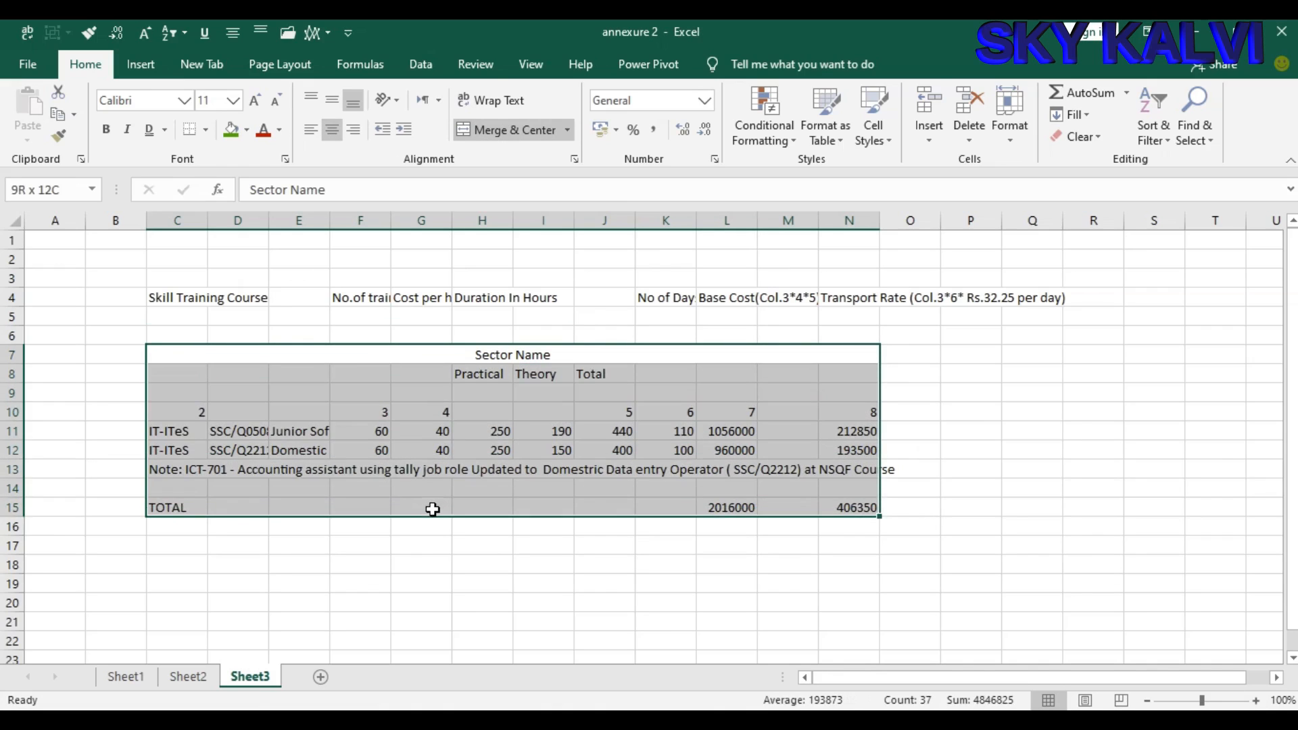
pyautogui.click(206, 131)
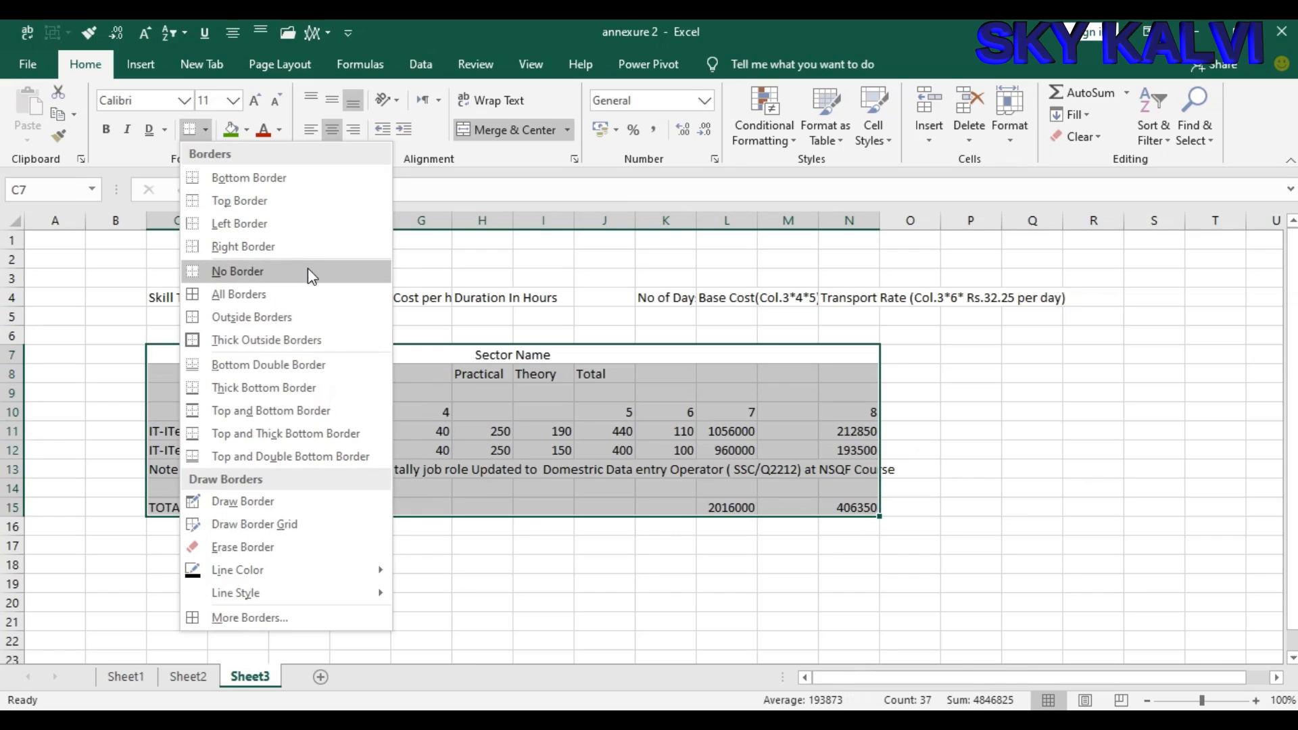
pyautogui.click(322, 316)
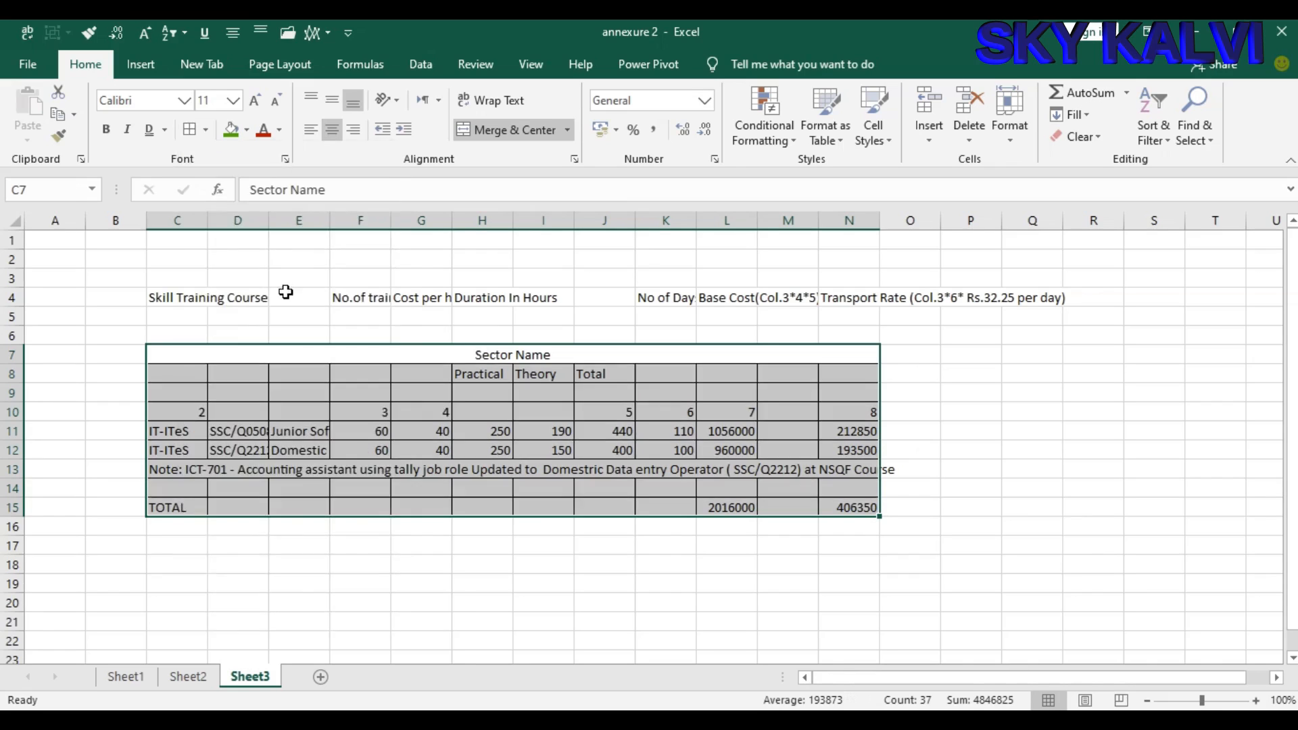
pyautogui.click(1034, 501)
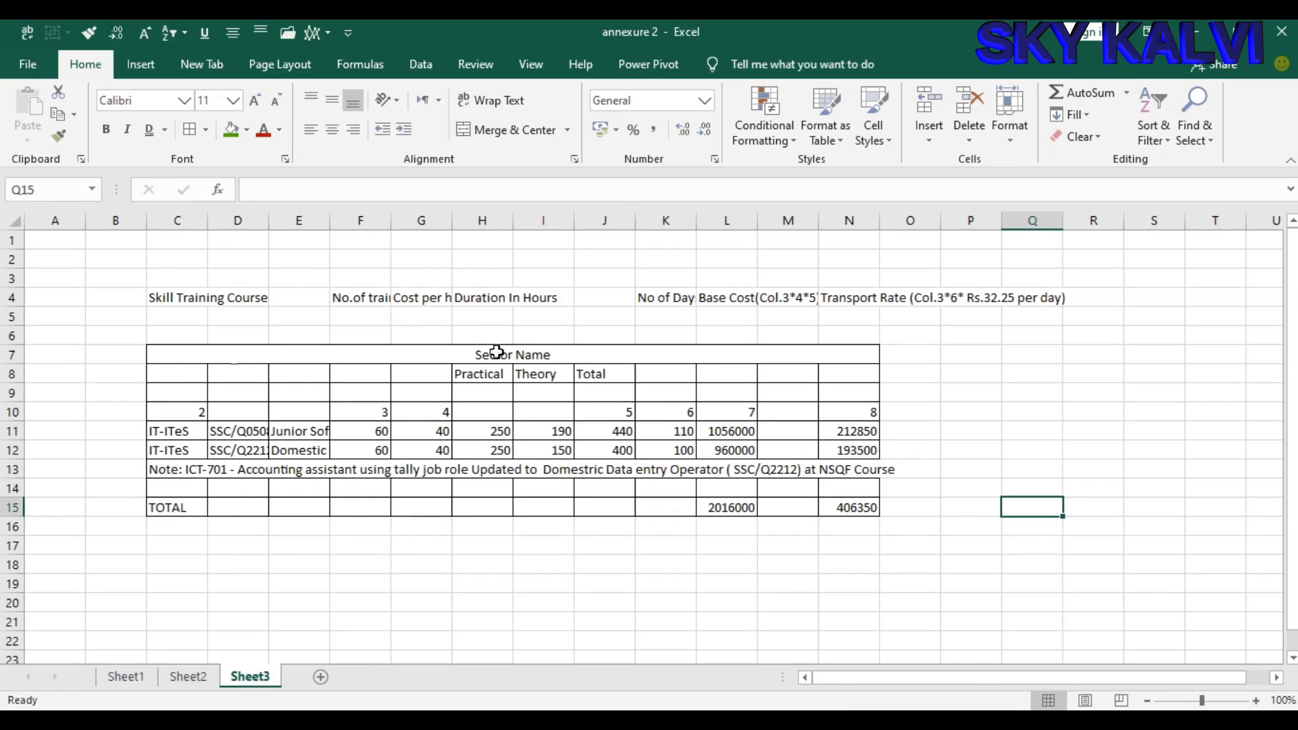
# Step: Preview how the bordered table on Sheet3 will print and return to the worksheet
pyautogui.click(177, 337)
pyautogui.moveTo(177, 337); pyautogui.dragTo(617, 580)
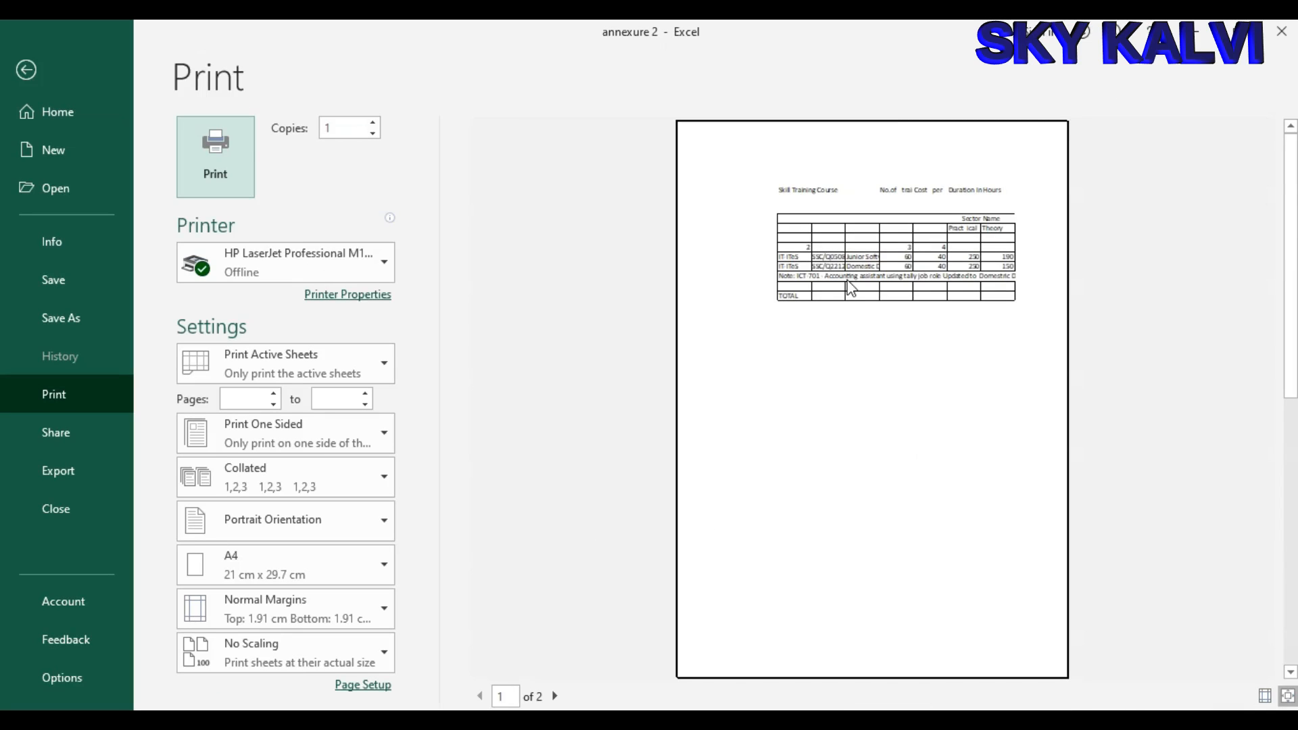
pyautogui.press('Escape')
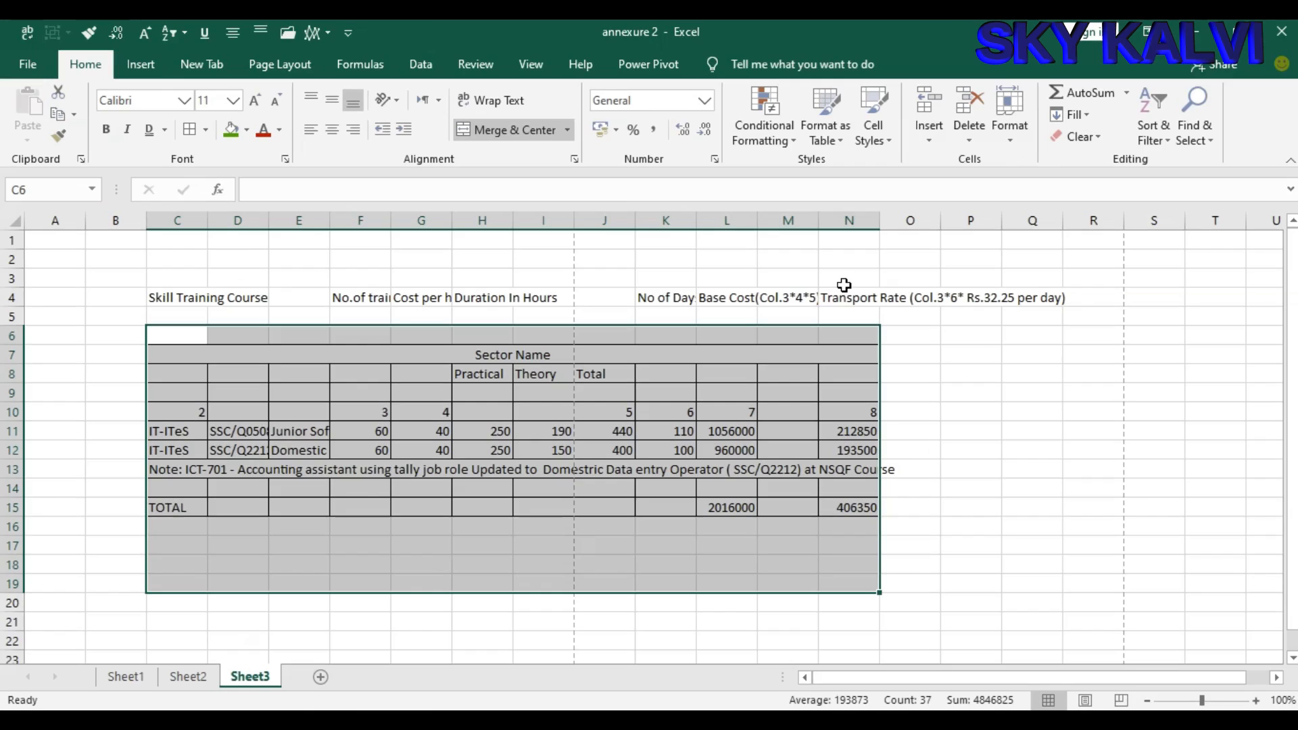
# Step: Undo the table borders, preview the printout without them, and return to the worksheet
pyautogui.hotkey('ctrl', 'z')
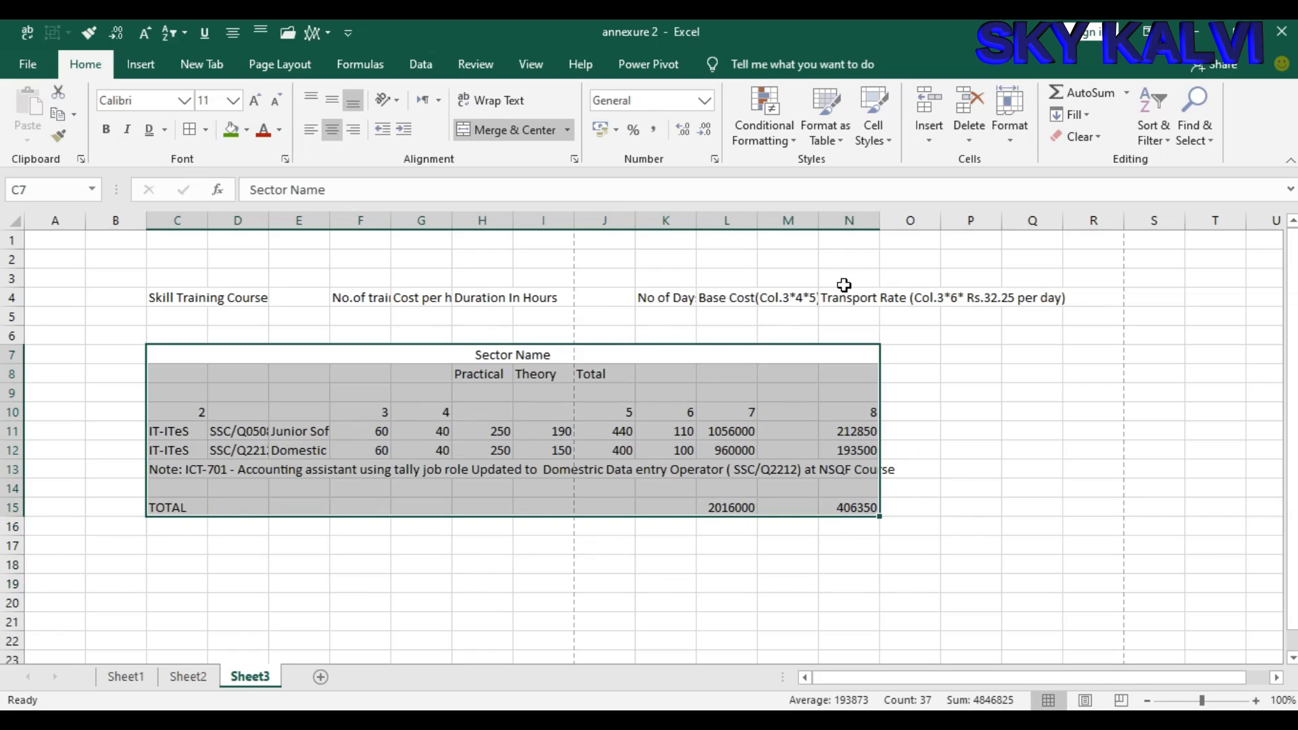
pyautogui.hotkey('ctrl', 'p')
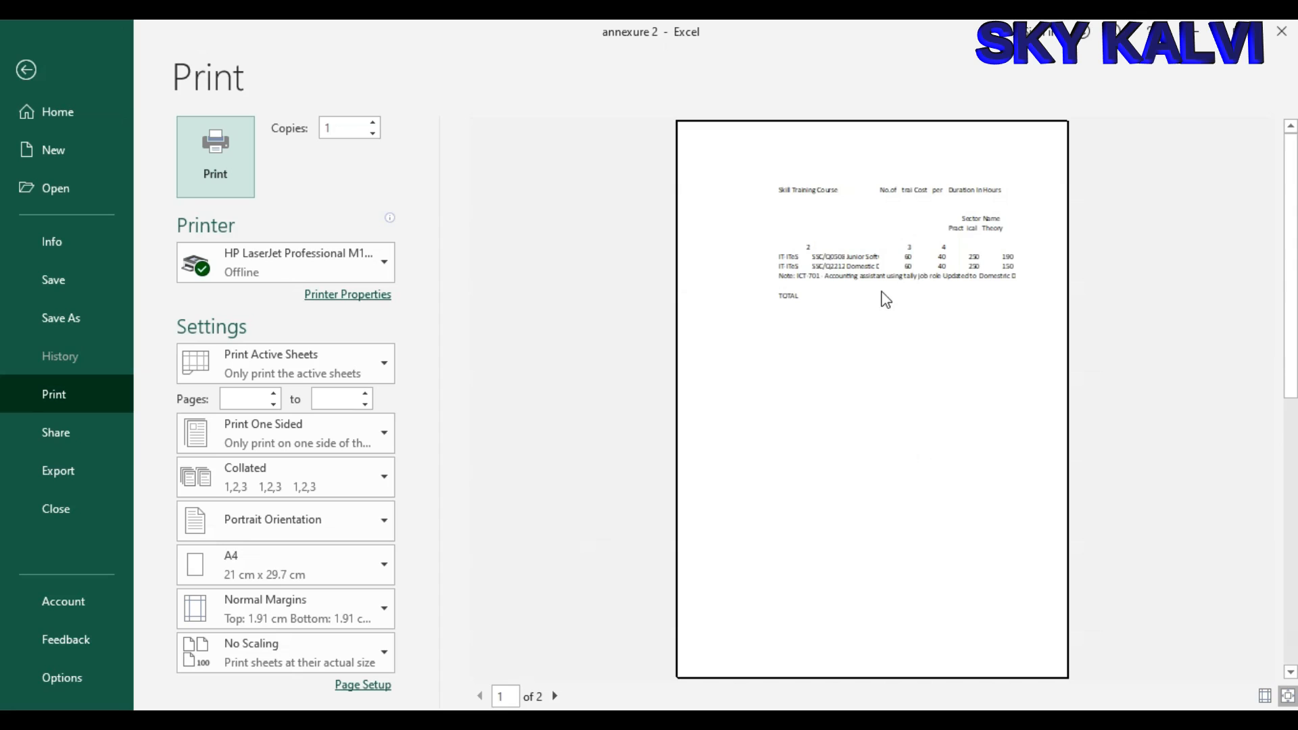
pyautogui.press('Escape')
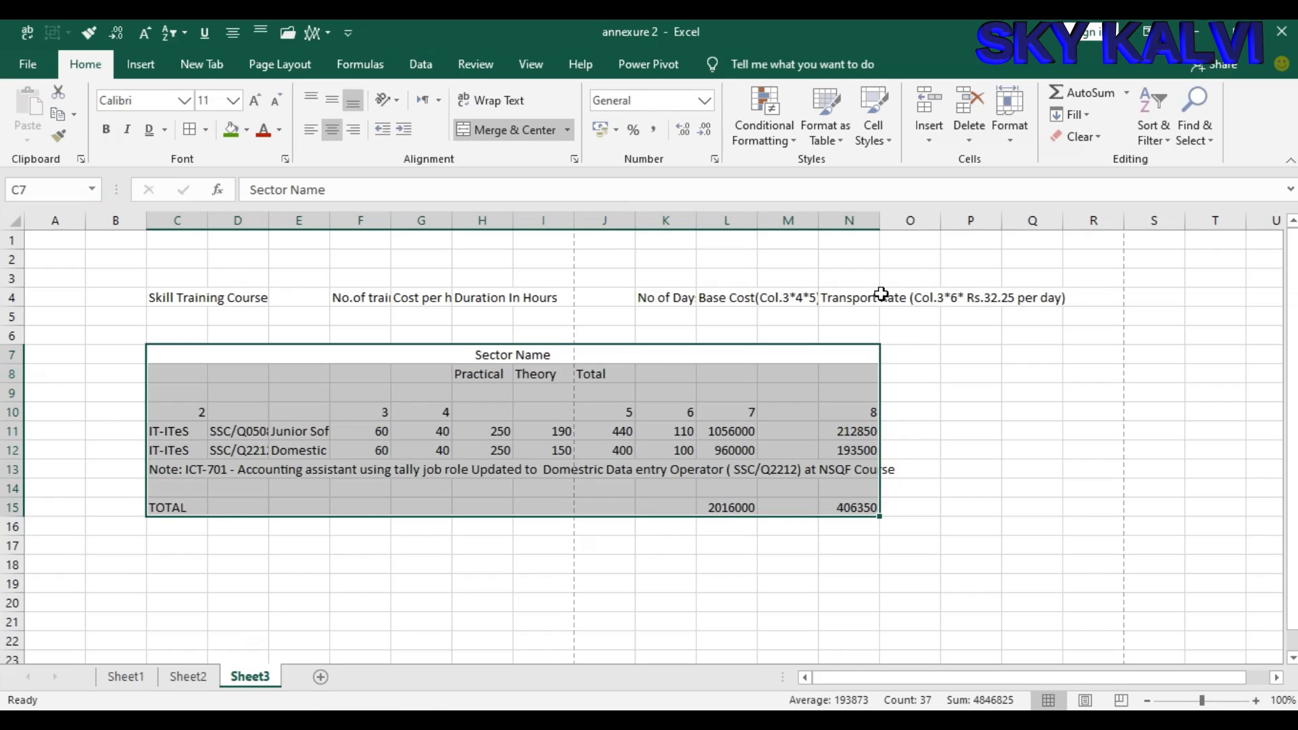
# Step: Undo the merge of row 7, then redo both the merge and the table borders
pyautogui.write('Sector Name\tNSQF Cou\tCourse Name')
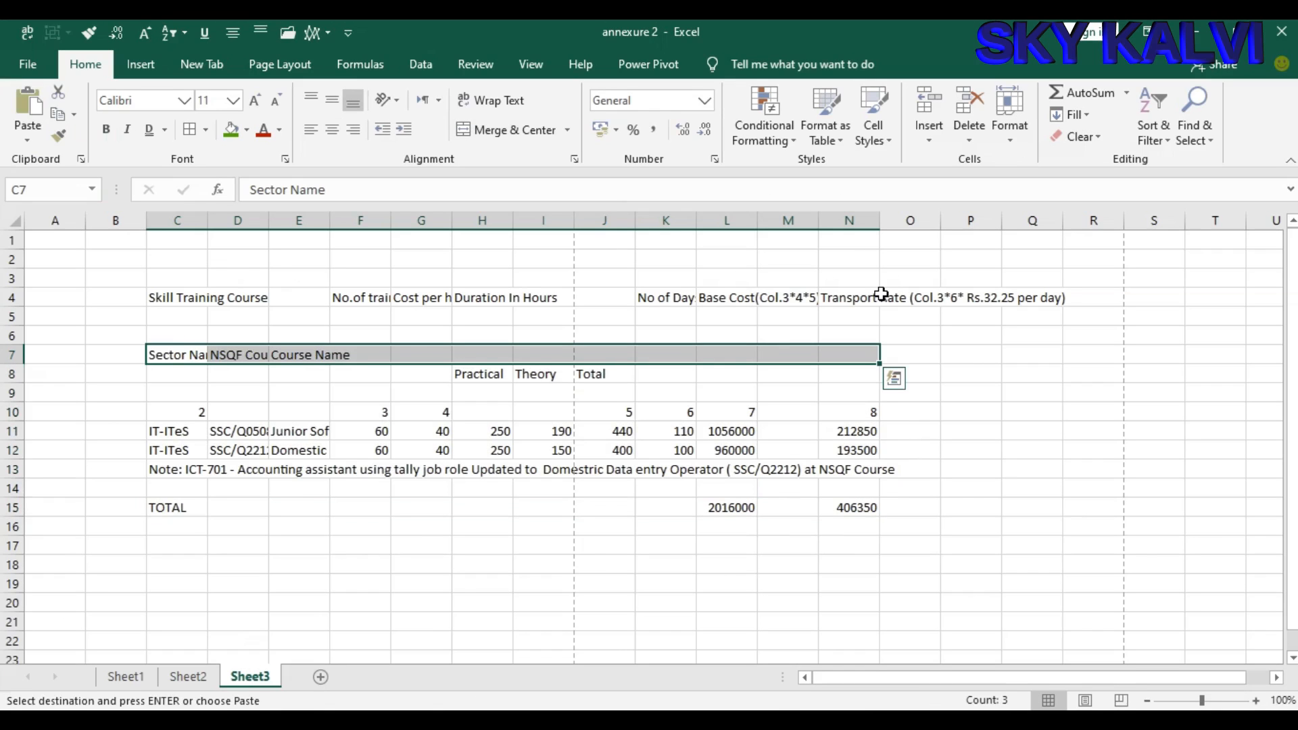
pyautogui.hotkey('ctrl', 'z')
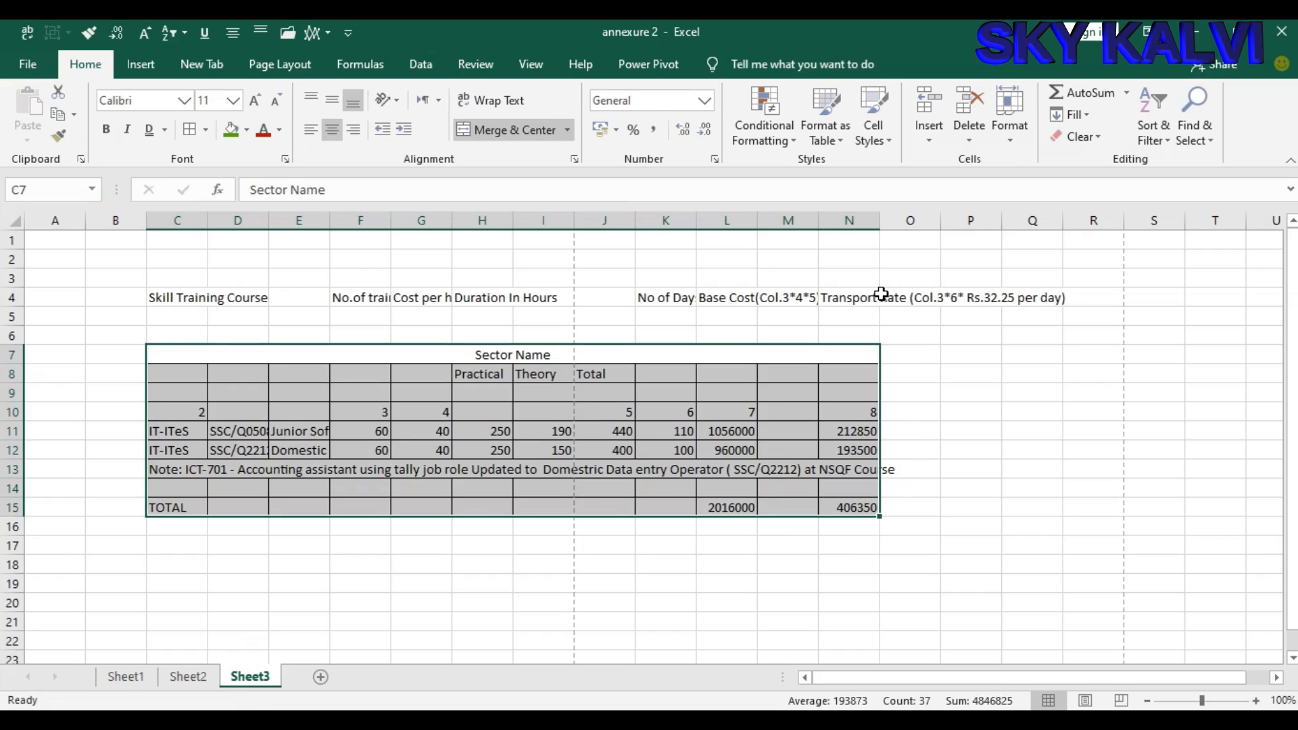
# Step: Apply thick outside borders to the empty cell J20 on Sheet3
pyautogui.click(622, 602)
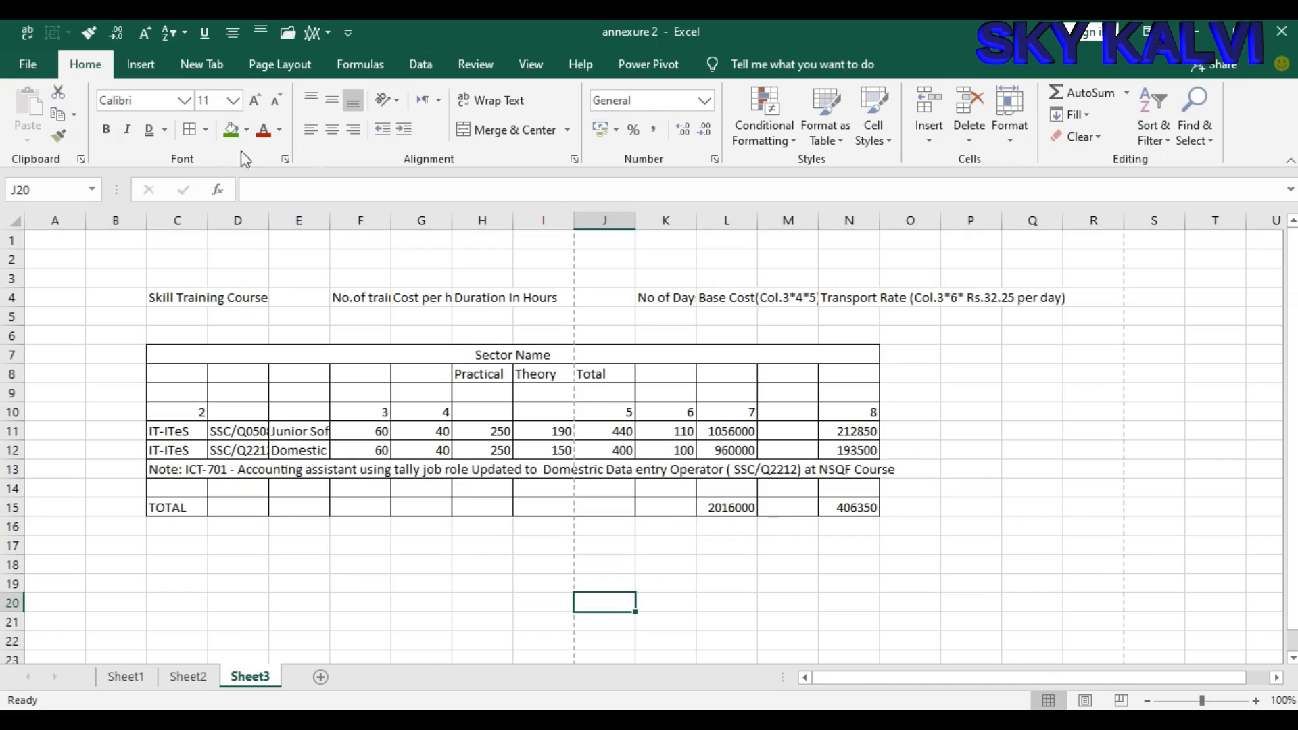
pyautogui.click(206, 131)
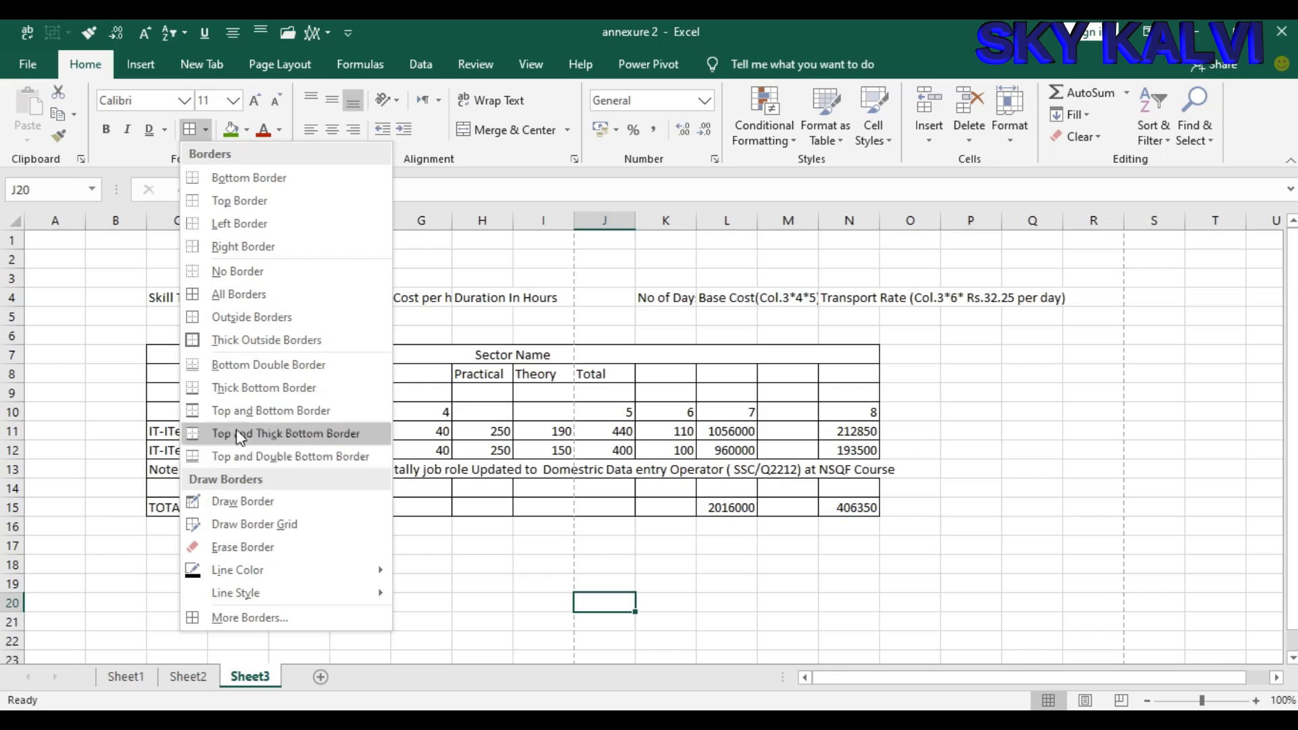
pyautogui.click(261, 341)
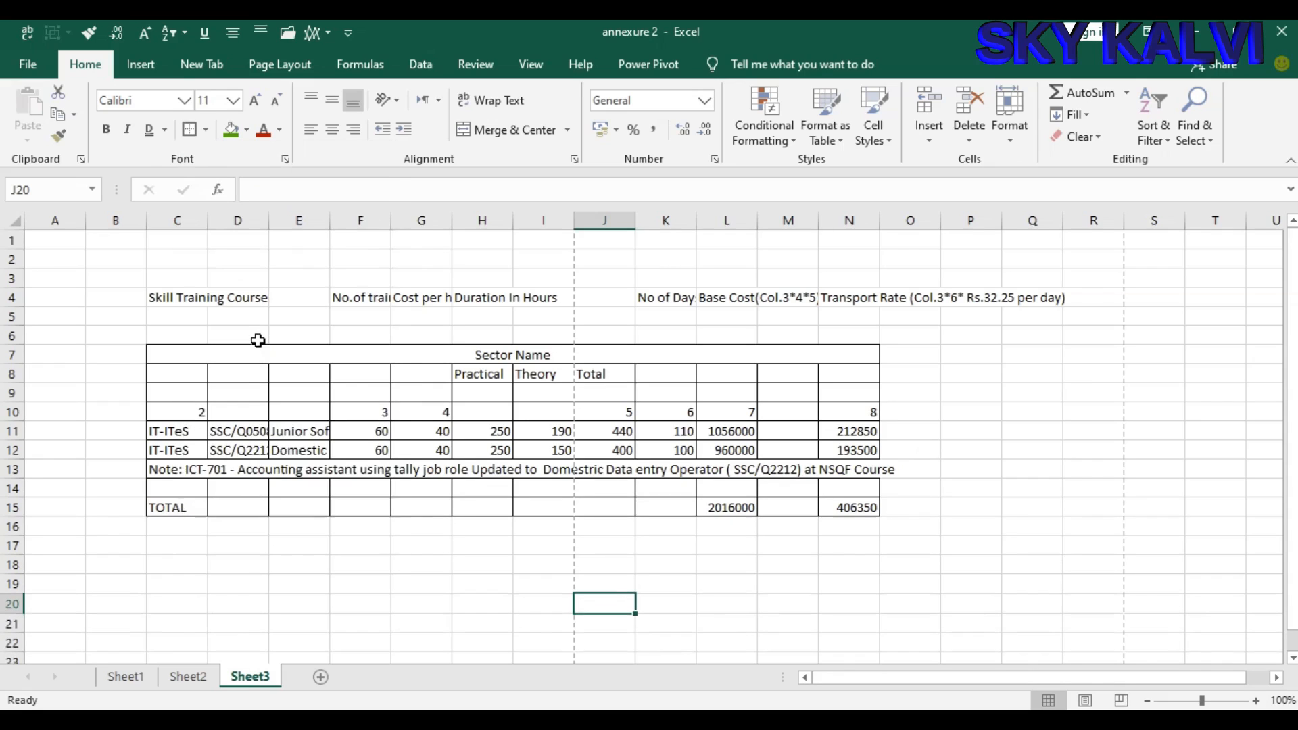
pyautogui.click(445, 620)
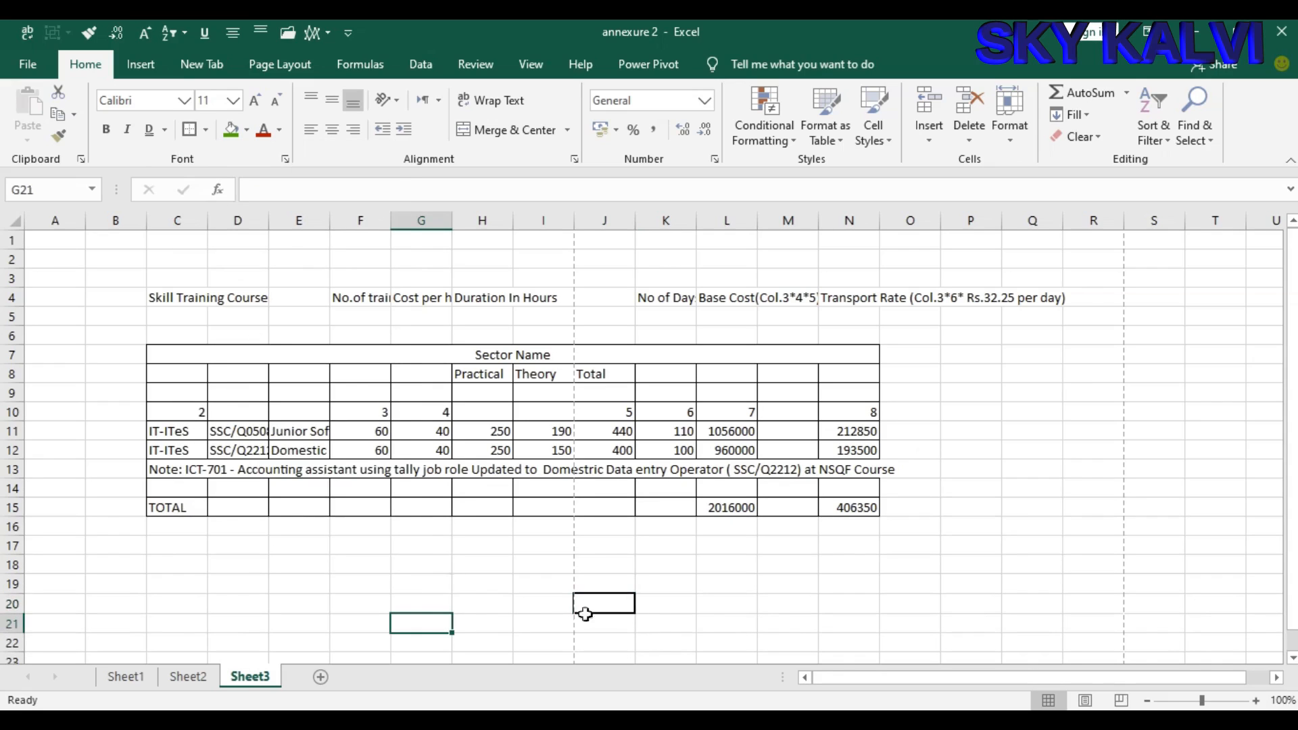
# Step: Apply thick outside borders to the table range C7:N15
pyautogui.moveTo(222, 363); pyautogui.dragTo(539, 504)
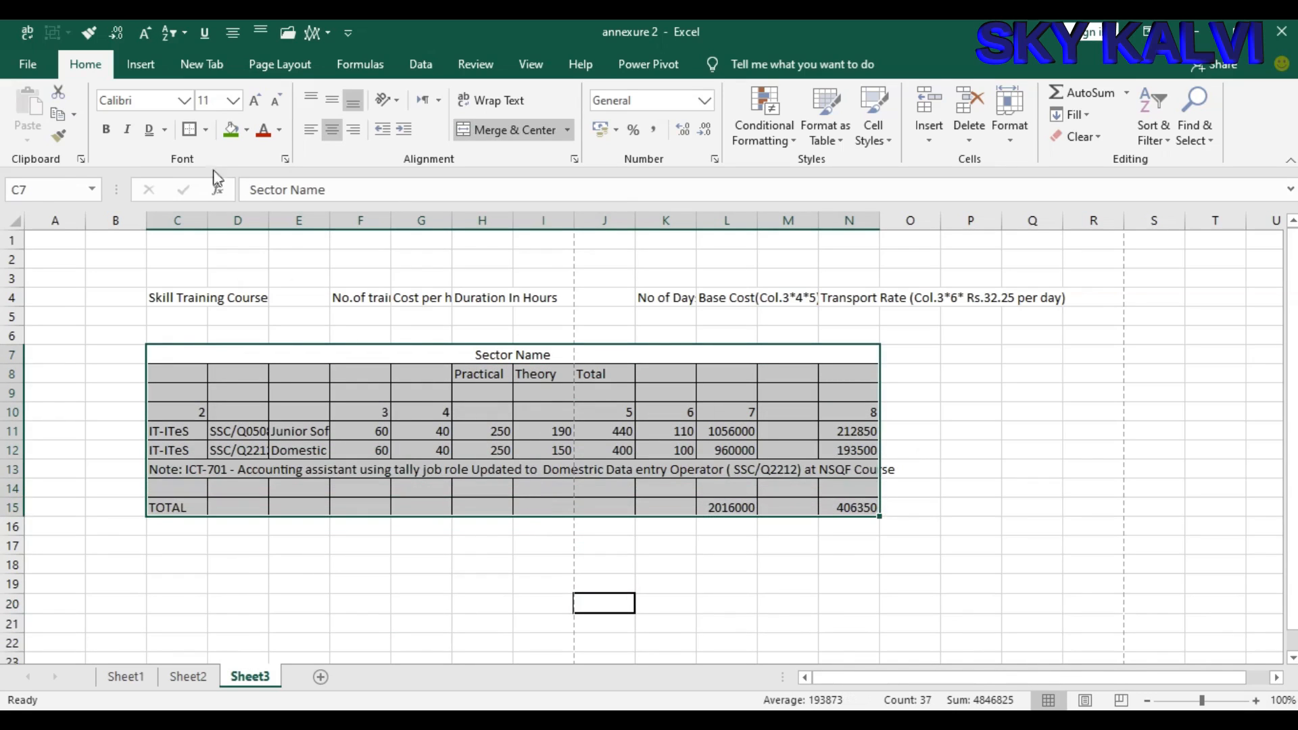
pyautogui.click(206, 131)
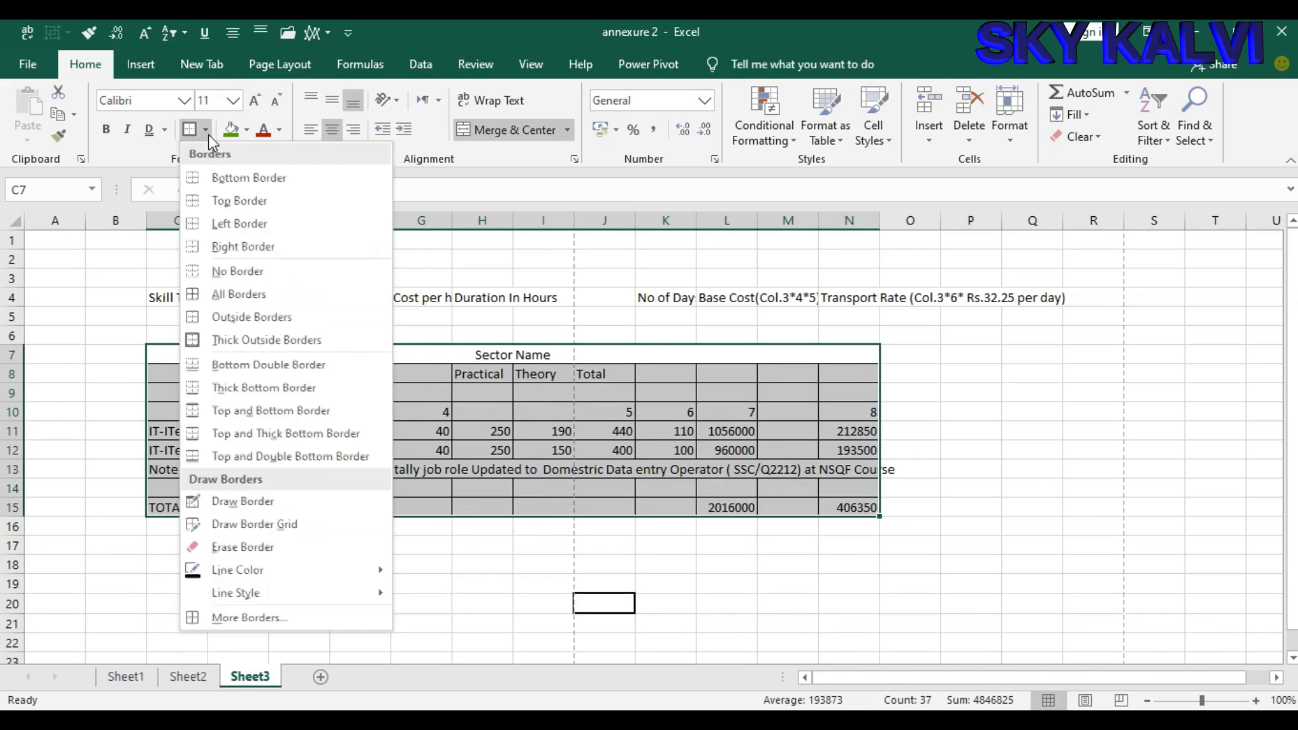
pyautogui.click(257, 341)
pyautogui.click(1027, 491)
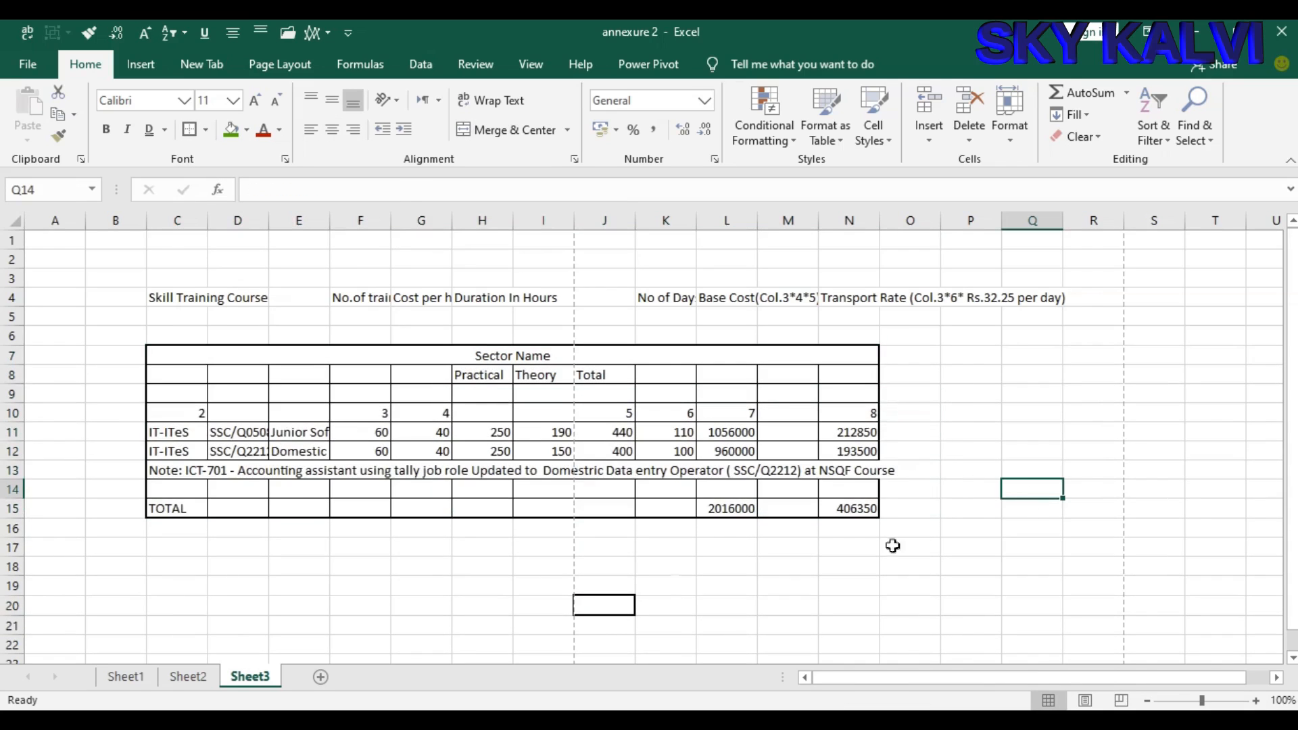
# Step: Apply Merge & Center to the note in cell C13 only
pyautogui.click(813, 471)
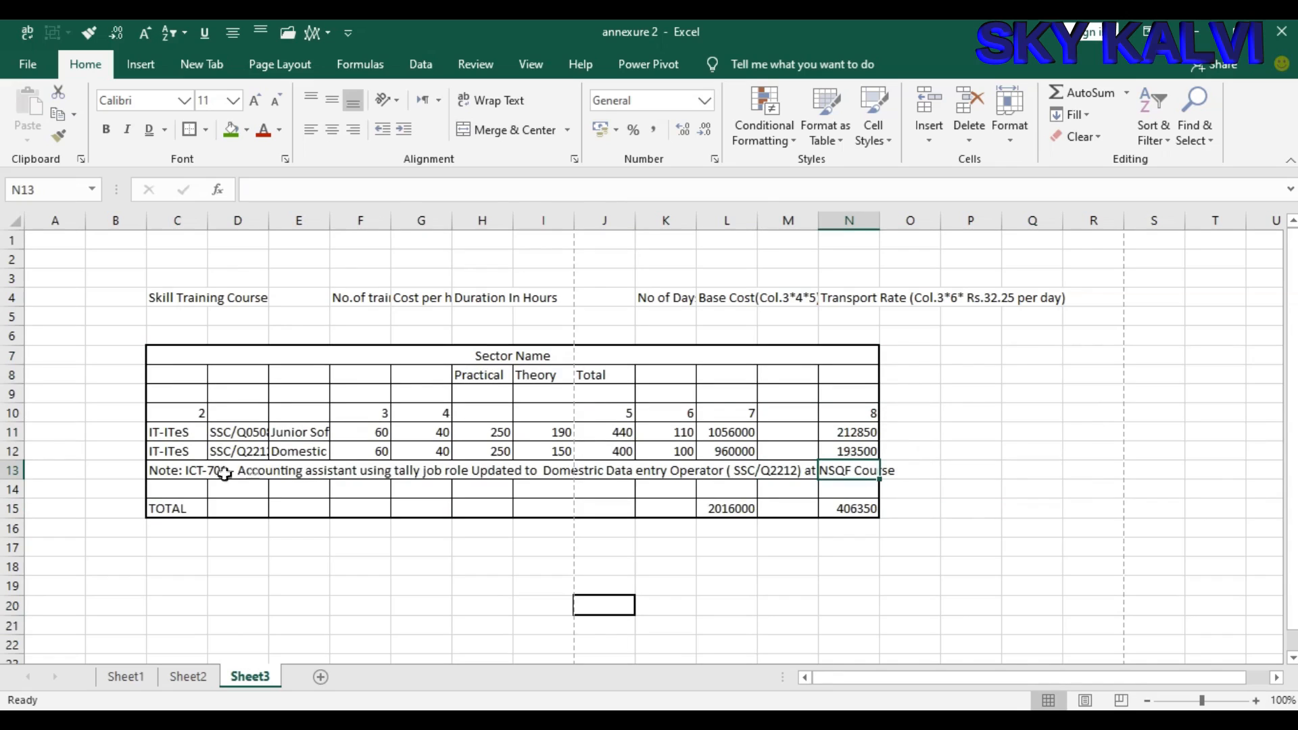
pyautogui.click(186, 475)
pyautogui.click(501, 135)
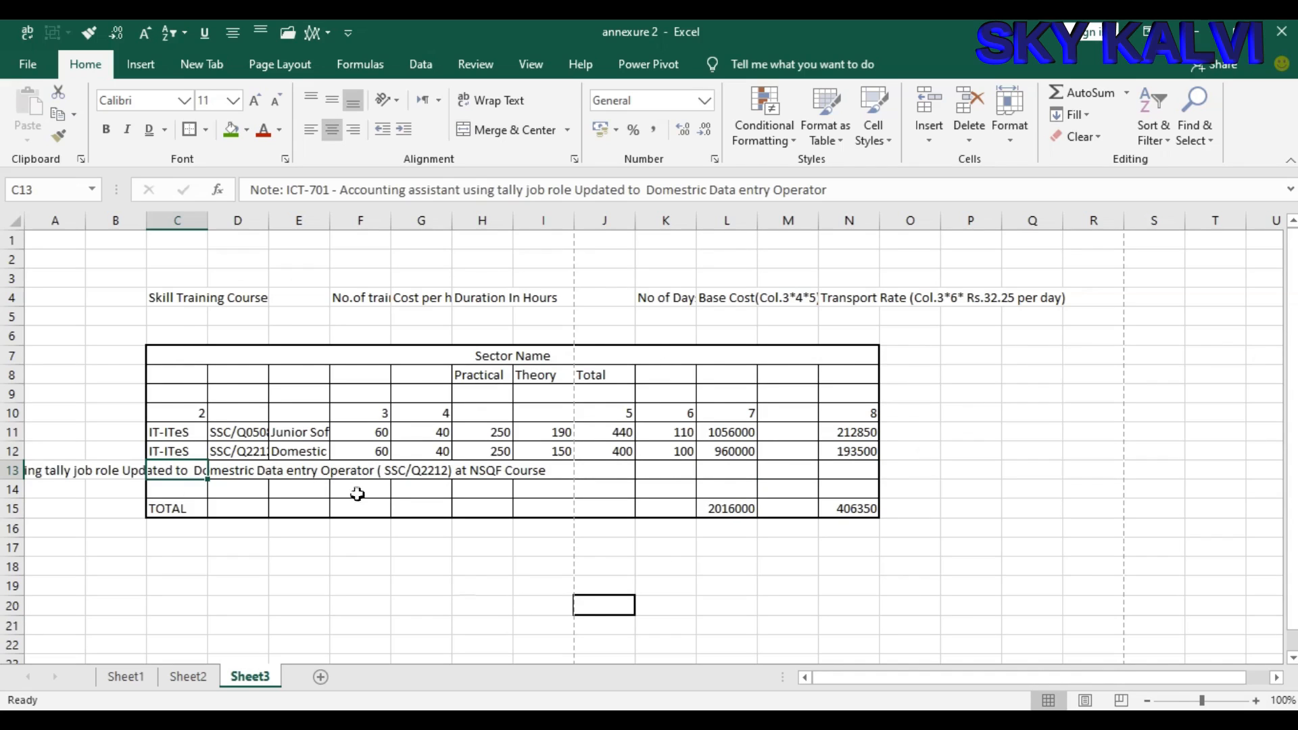
# Step: Apply a top and double bottom border to the table range C7:N15
pyautogui.moveTo(224, 357); pyautogui.dragTo(248, 508)
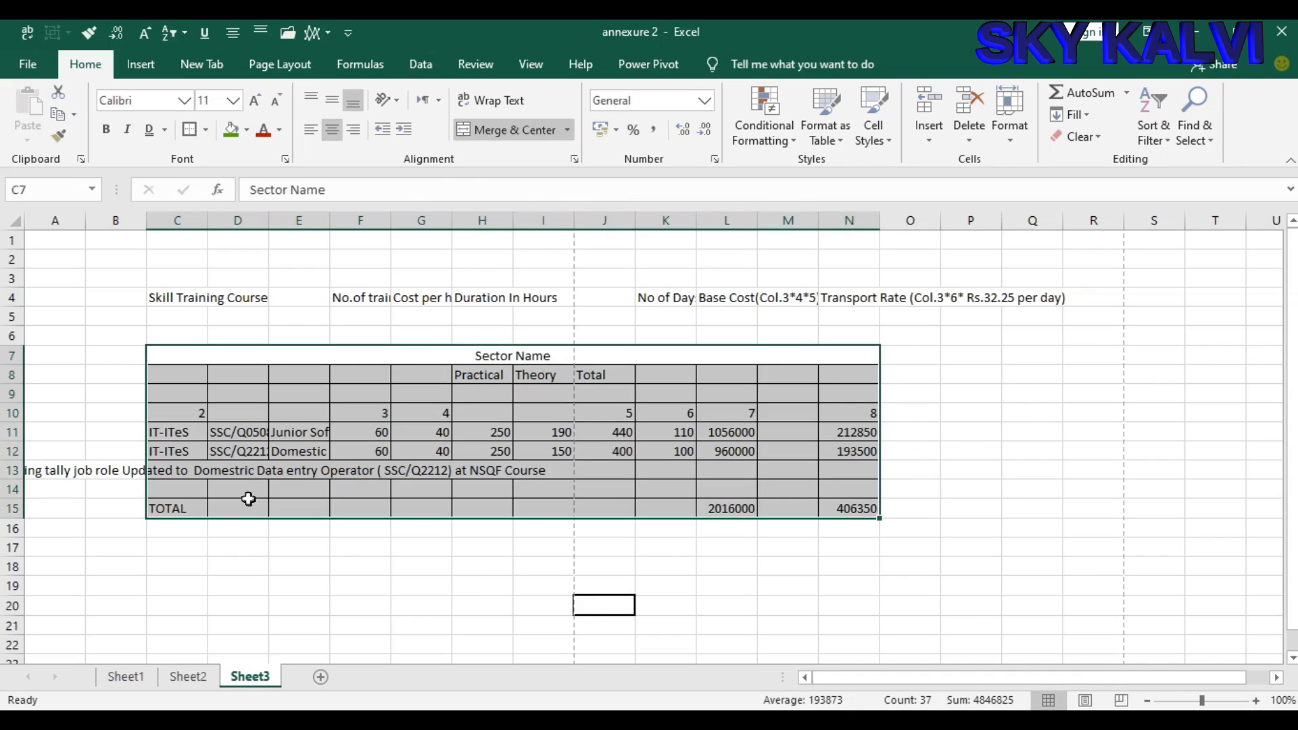
pyautogui.click(206, 131)
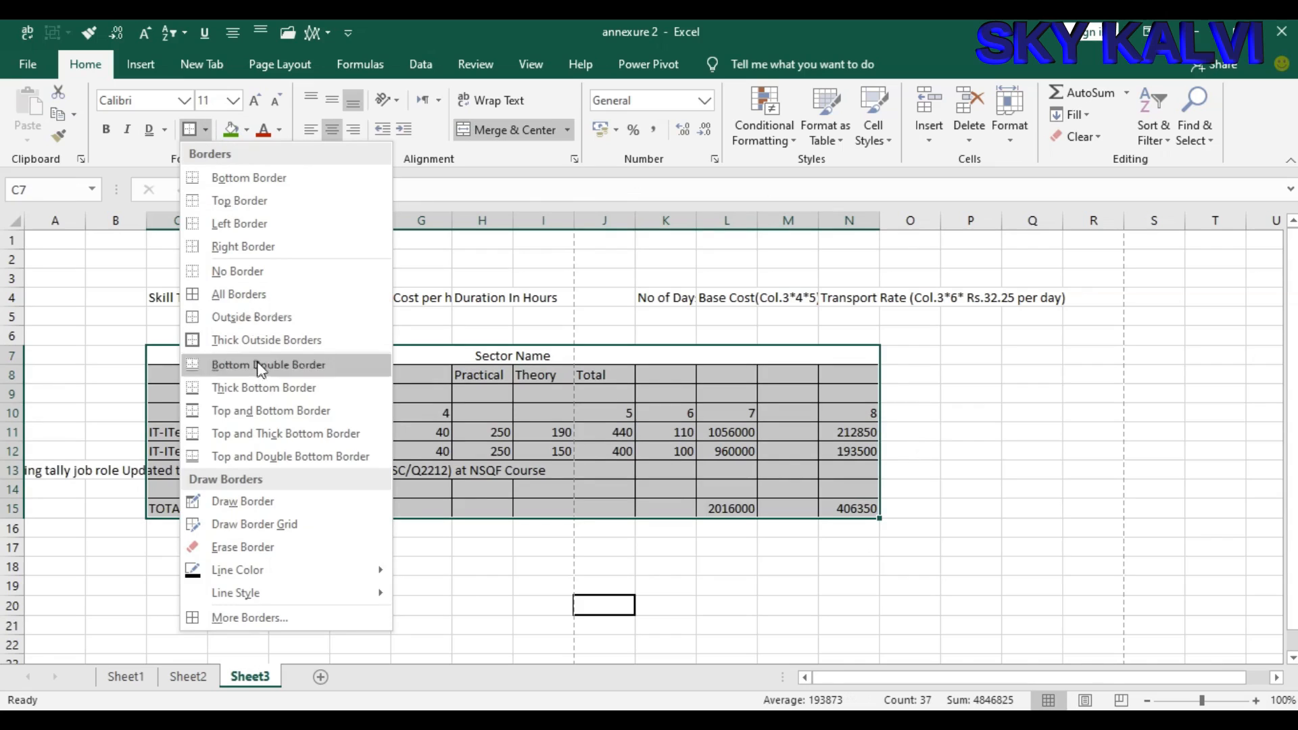
pyautogui.click(278, 456)
pyautogui.click(358, 566)
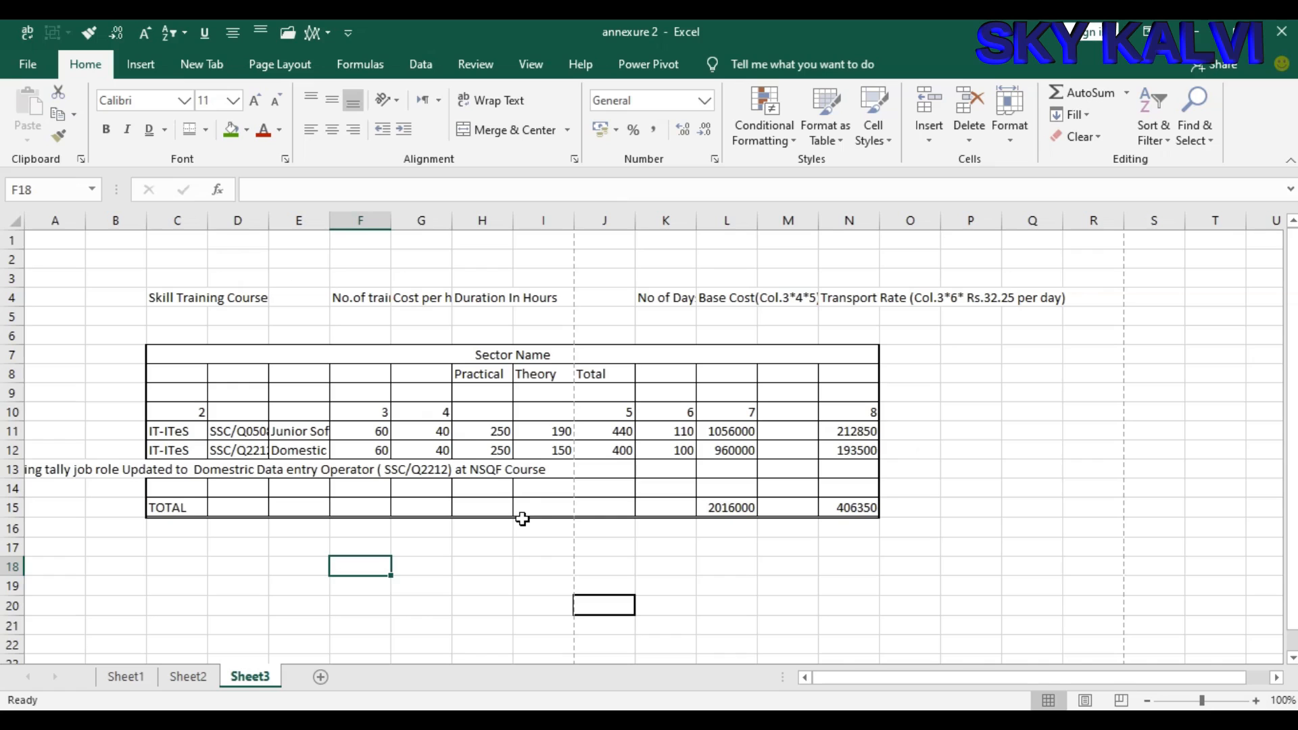
# Step: Draw a border outline around O10:T19 and add several freehand inner border lines with Draw Border
pyautogui.click(206, 130)
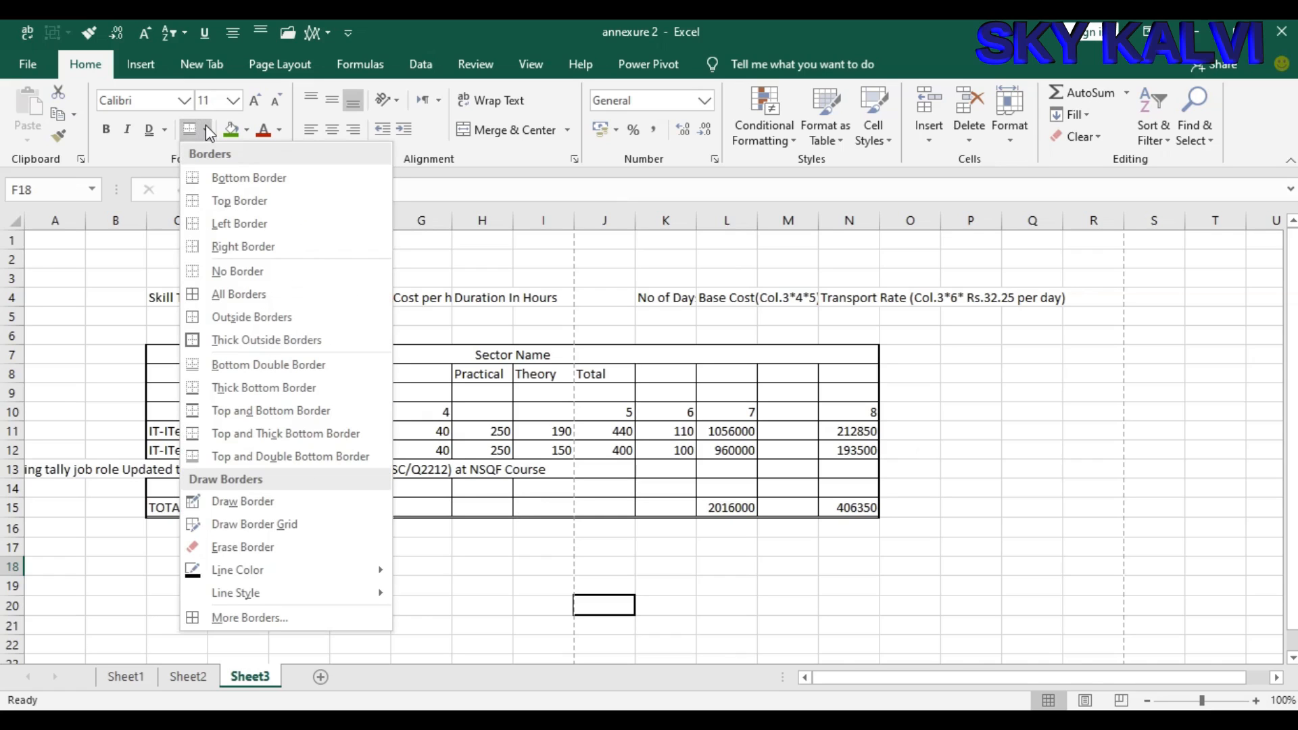
pyautogui.click(264, 509)
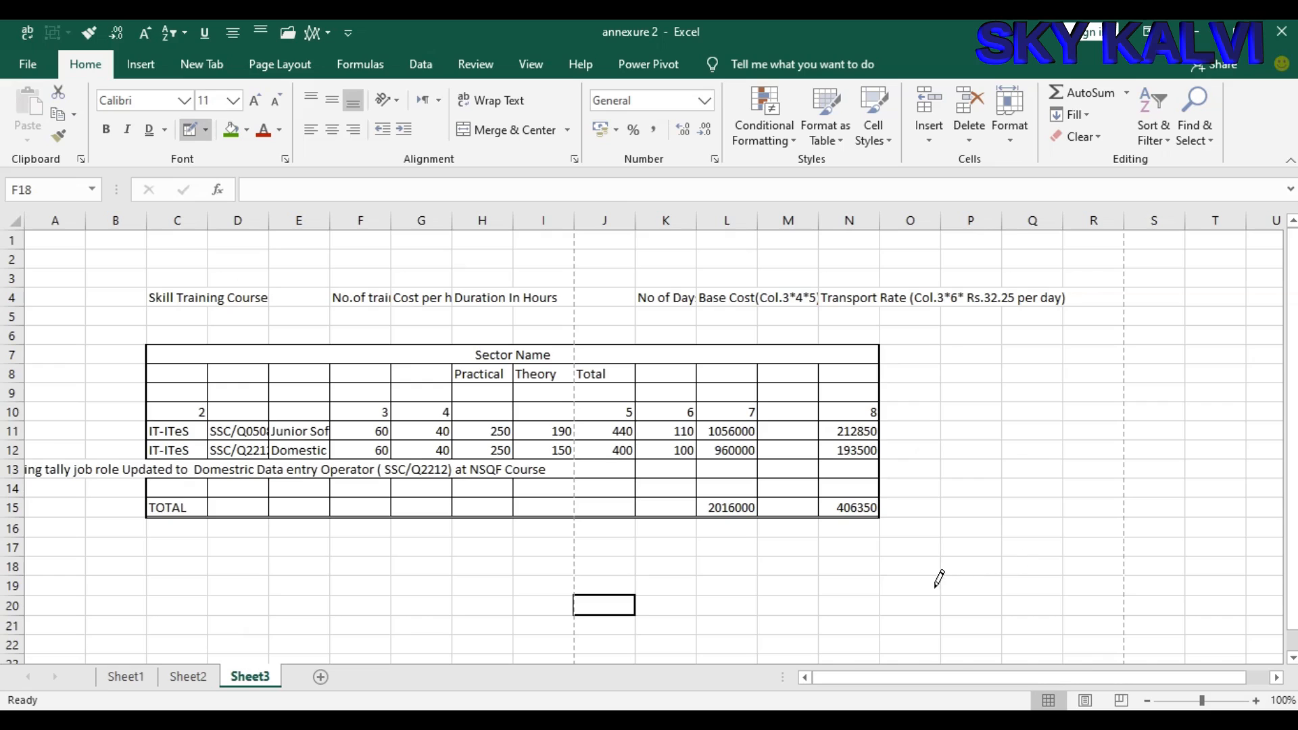
pyautogui.moveTo(880, 587)
pyautogui.mouseDown()
pyautogui.moveTo(1133, 586)
pyautogui.moveTo(1172, 406)
pyautogui.moveTo(1227, 405)
pyautogui.mouseUp()
pyautogui.moveTo(1036, 414); pyautogui.dragTo(1042, 591)
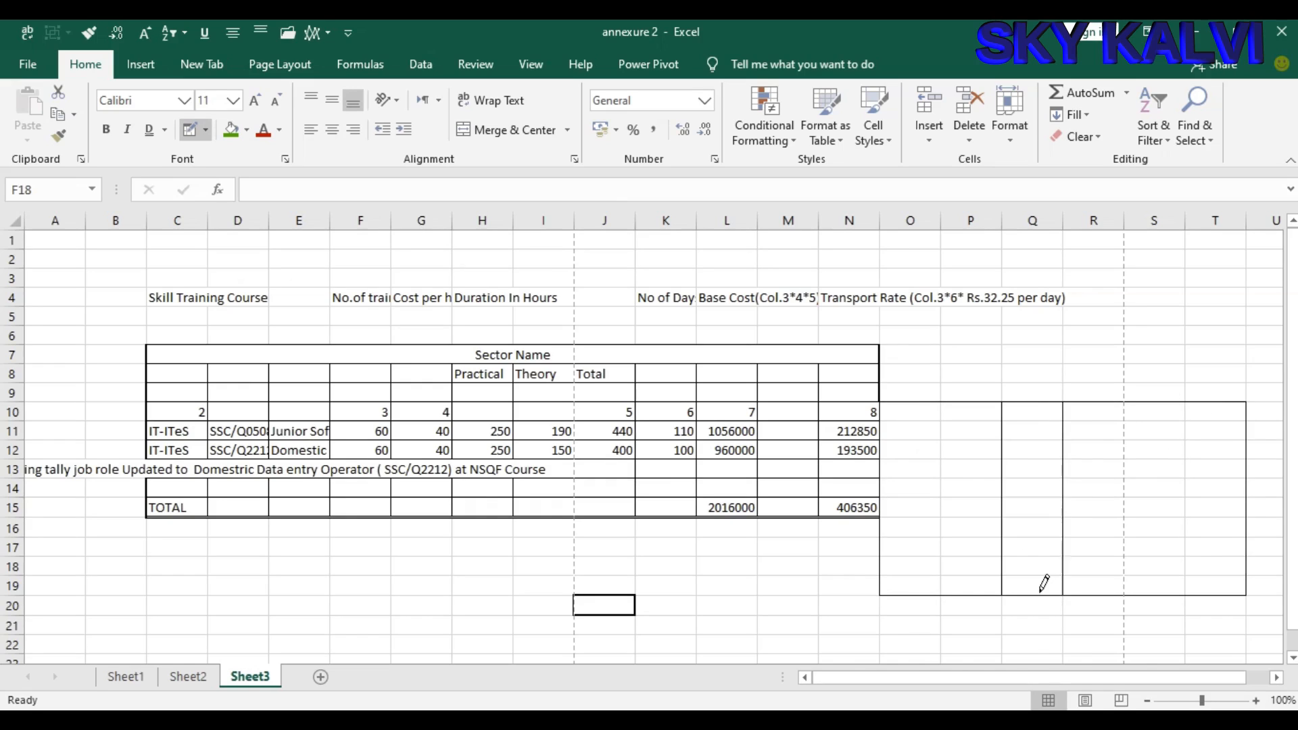
pyautogui.moveTo(1123, 408); pyautogui.dragTo(1130, 549)
pyautogui.moveTo(1164, 428); pyautogui.dragTo(1193, 563)
pyautogui.moveTo(938, 474); pyautogui.dragTo(1198, 533)
pyautogui.moveTo(1040, 498)
pyautogui.mouseDown()
pyautogui.moveTo(1041, 444)
pyautogui.moveTo(1056, 485)
pyautogui.mouseUp()
pyautogui.click(1045, 412)
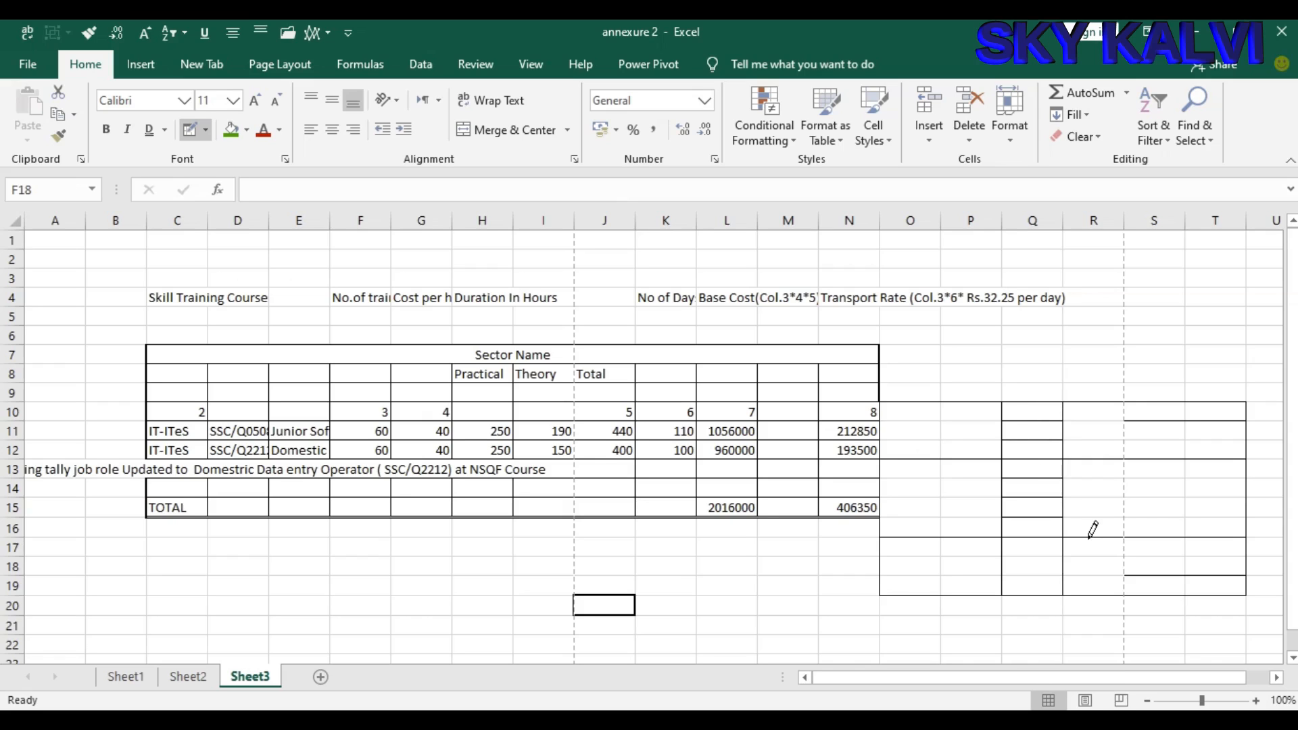
# Step: Set the border line color to olive and draw lines below Q14:R14 and Q15:S15 plus a box around Q17:T18
pyautogui.click(206, 131)
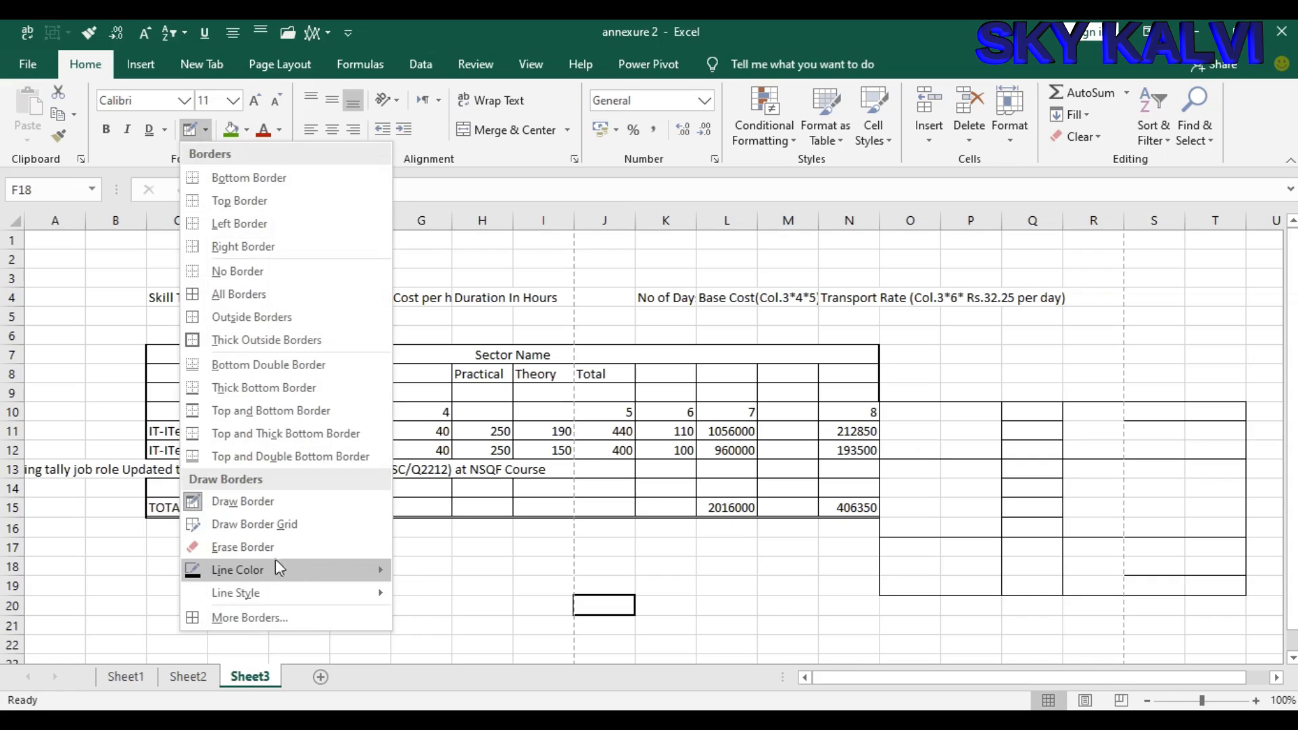
pyautogui.moveTo(306, 571)
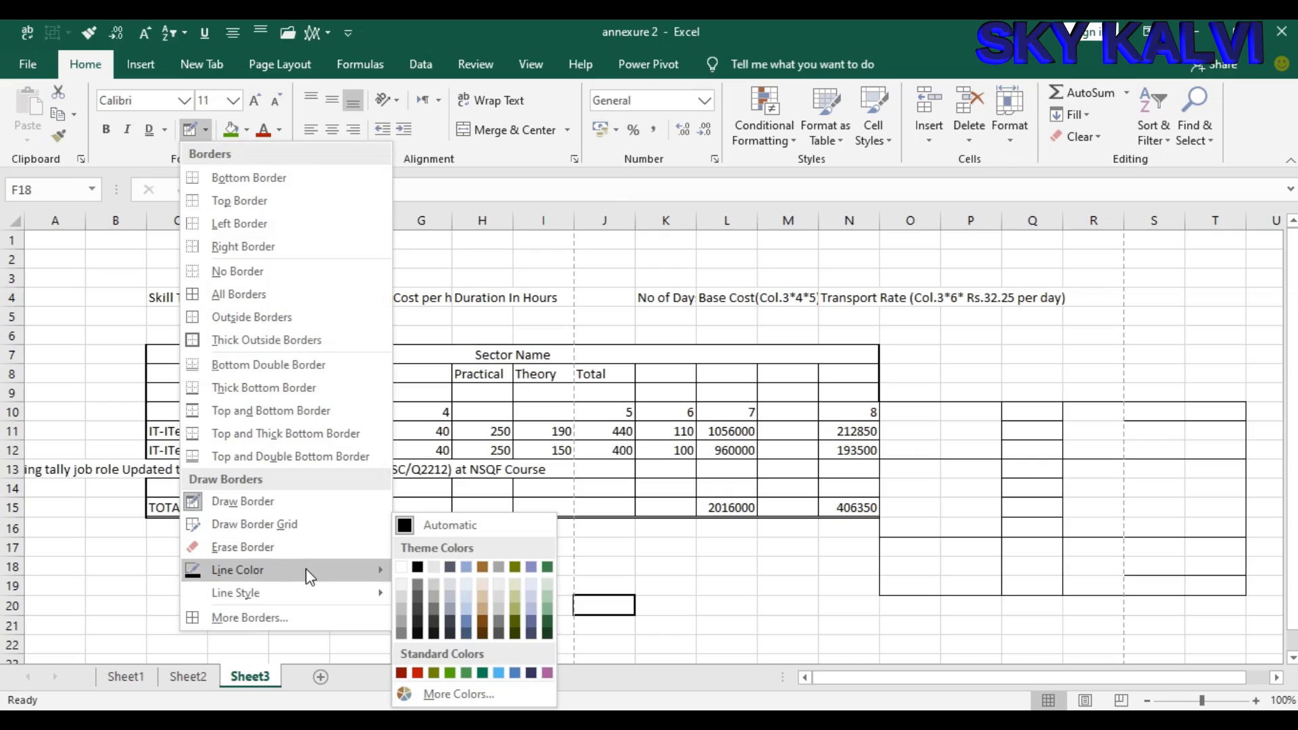
pyautogui.click(433, 672)
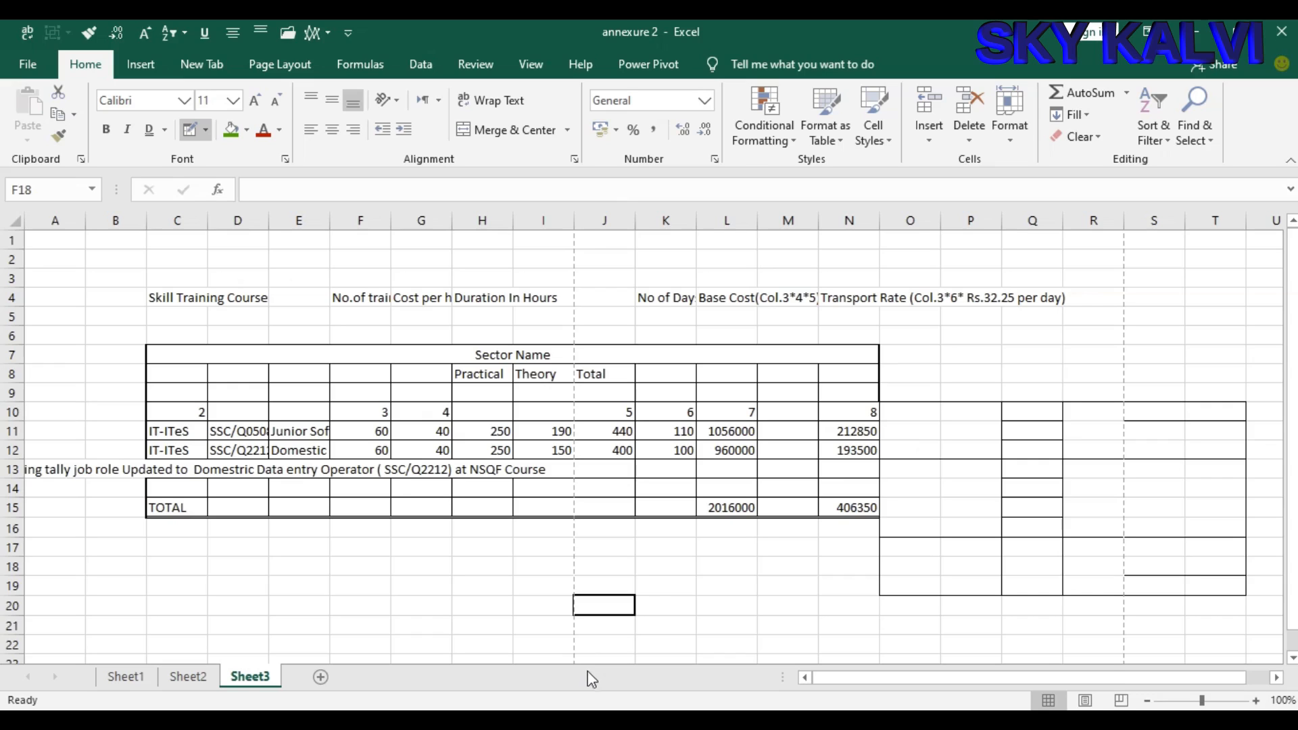
pyautogui.moveTo(1006, 480); pyautogui.dragTo(1109, 478)
pyautogui.moveTo(1012, 515); pyautogui.dragTo(1164, 512)
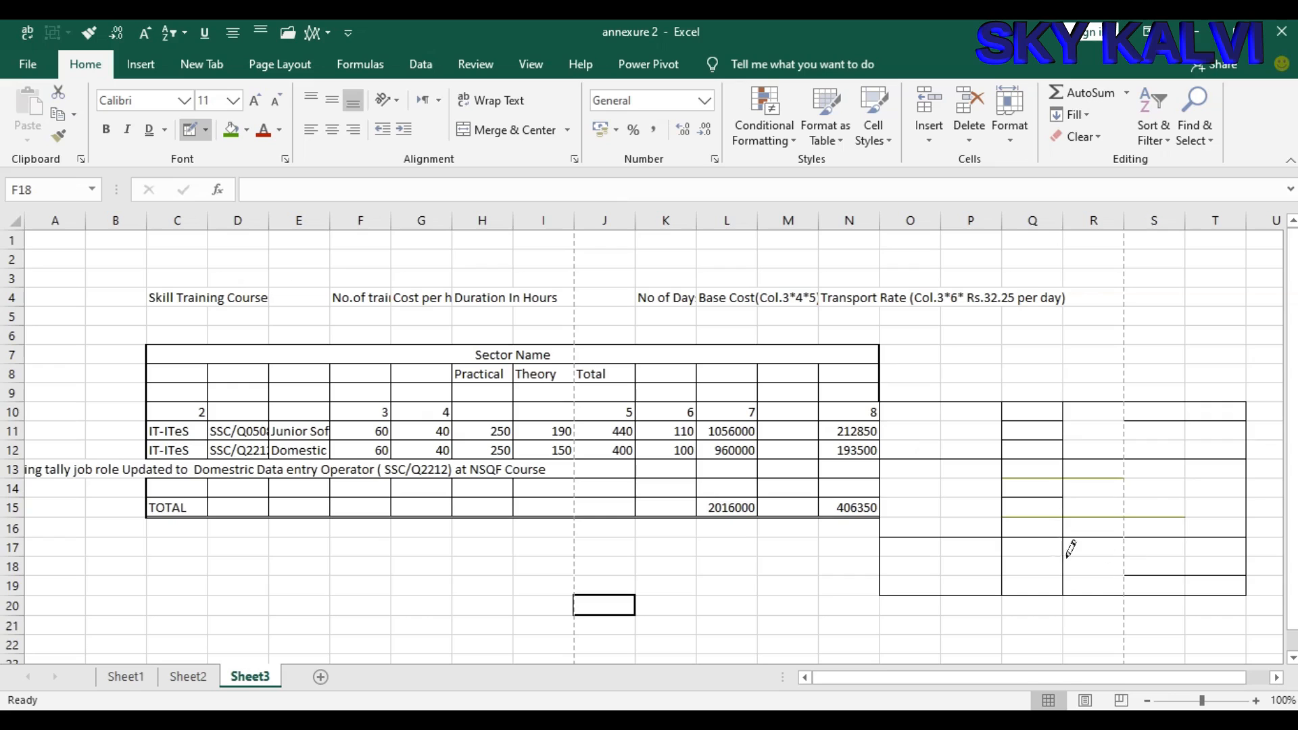
pyautogui.moveTo(1023, 536); pyautogui.dragTo(1220, 550)
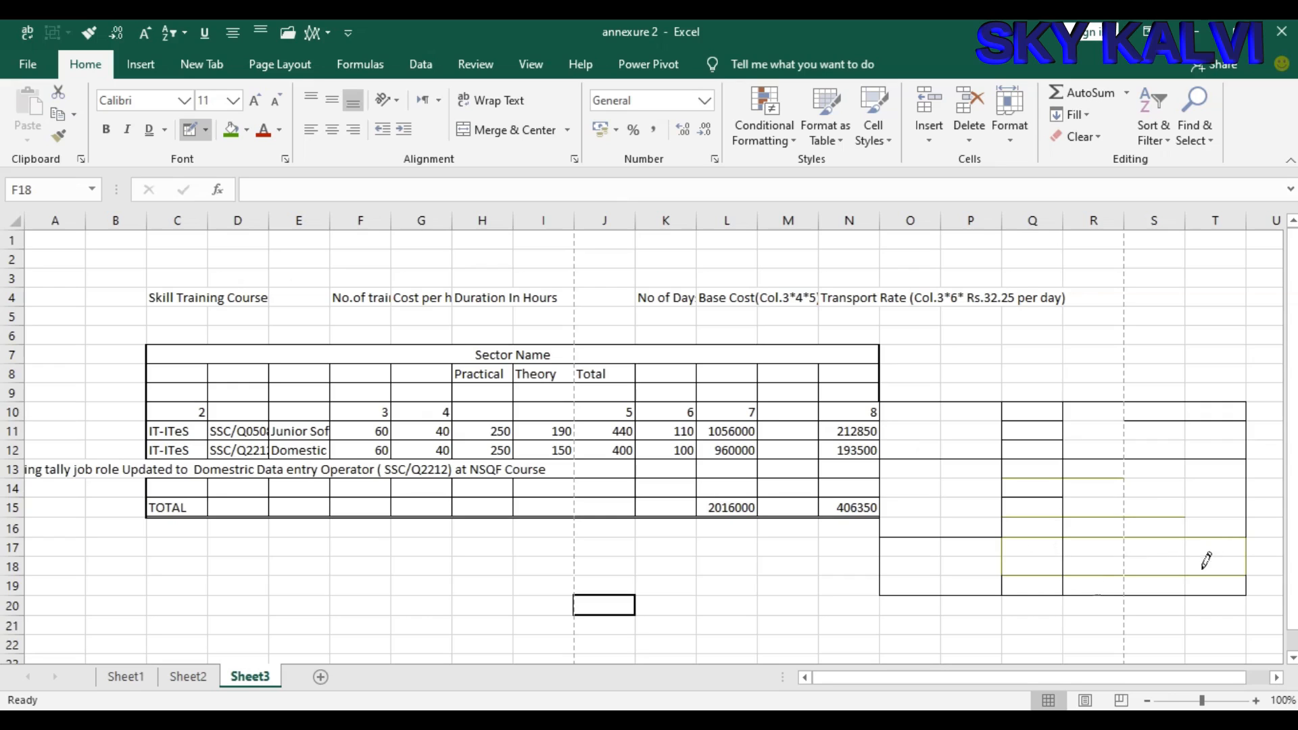
pyautogui.click(204, 131)
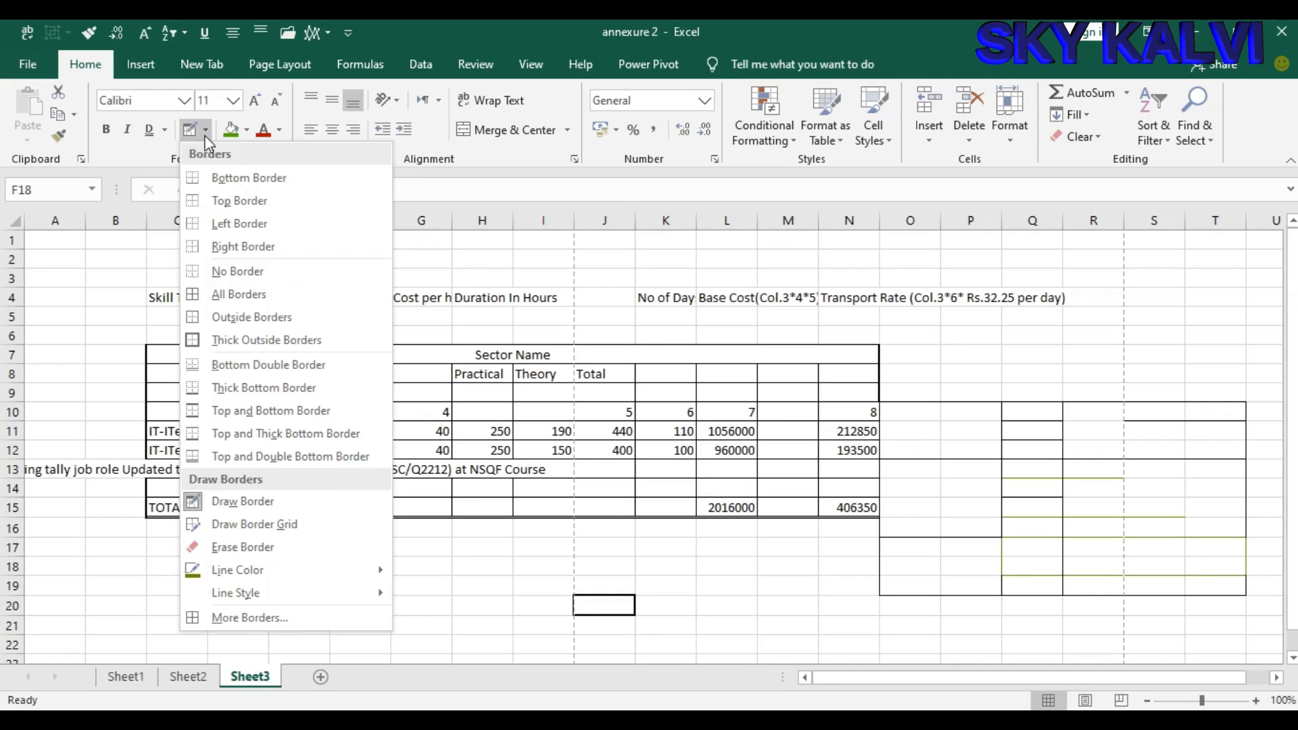
pyautogui.moveTo(304, 599)
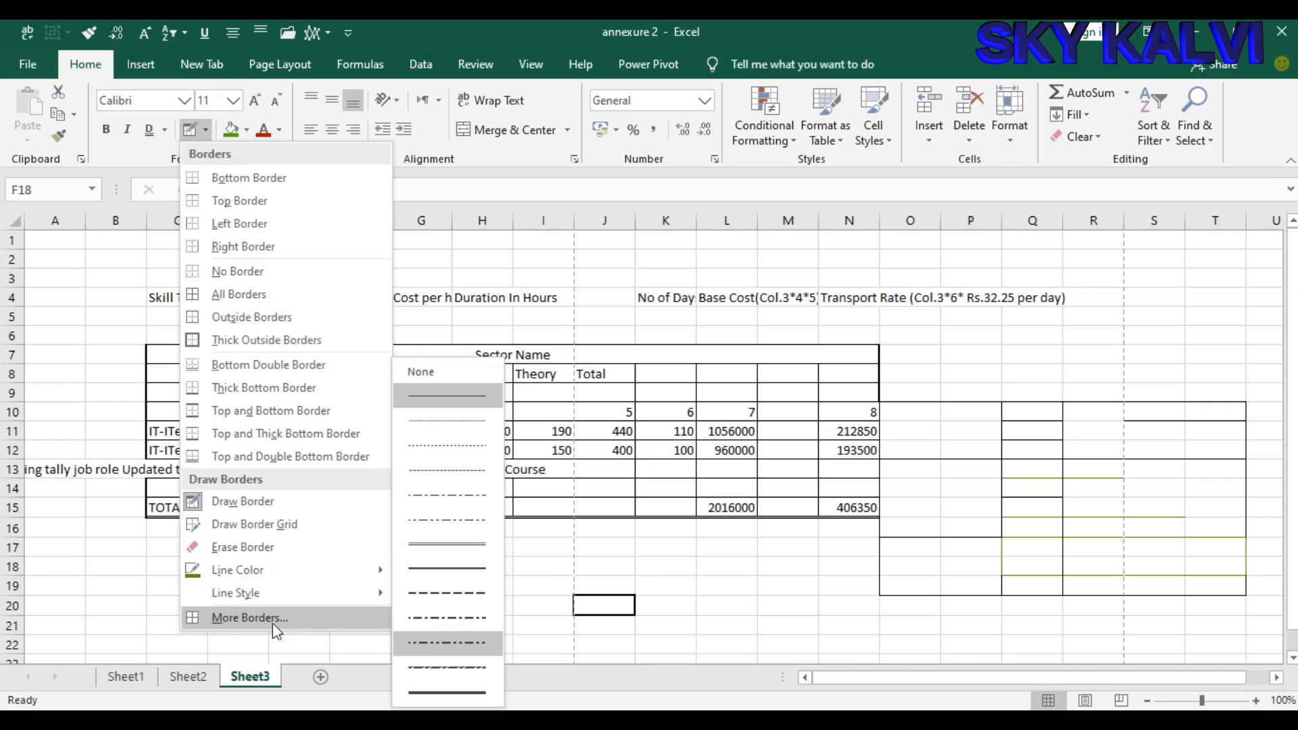
pyautogui.click(300, 606)
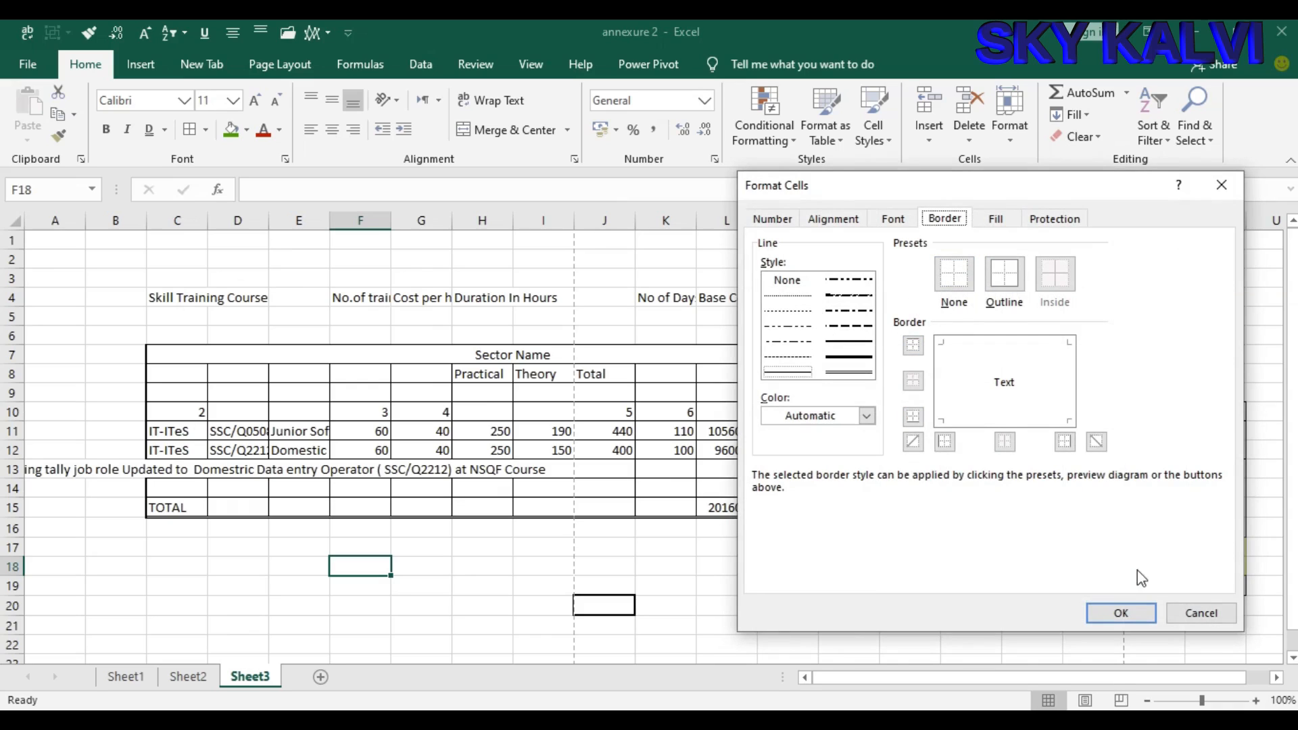
pyautogui.click(1064, 441)
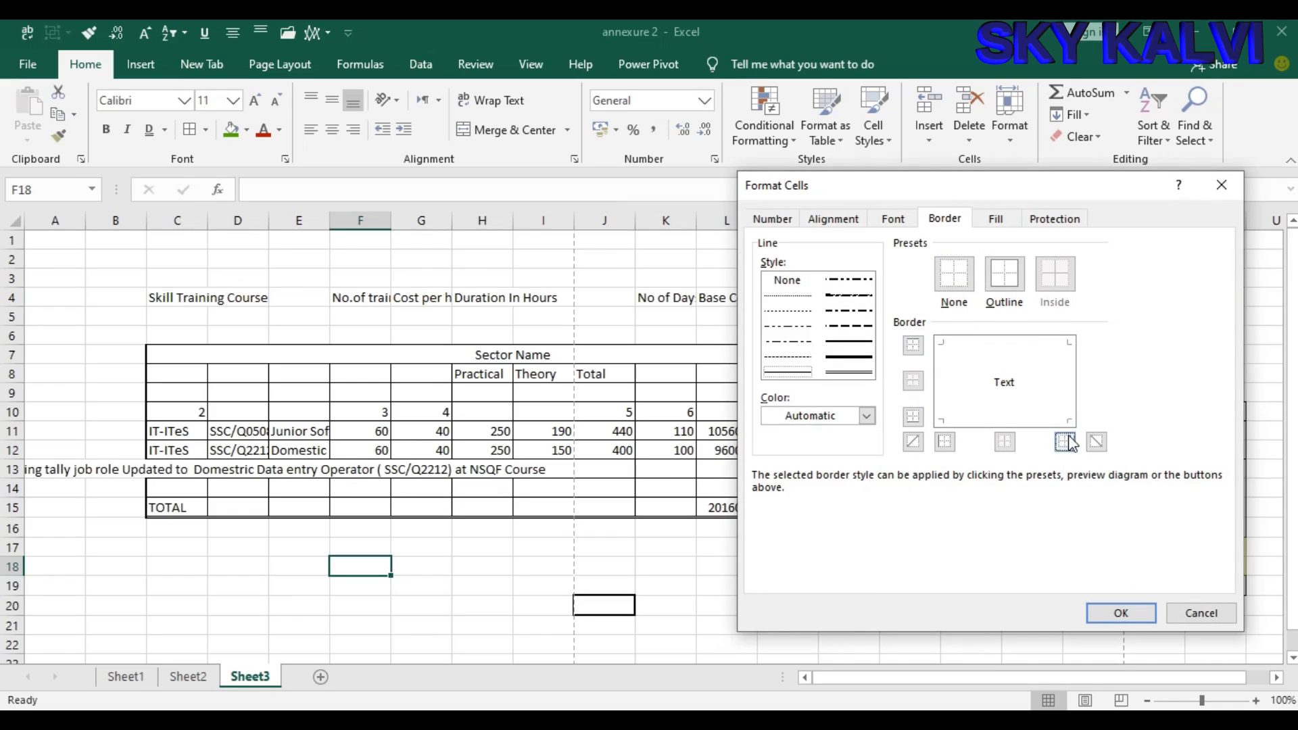
pyautogui.click(945, 442)
pyautogui.click(913, 345)
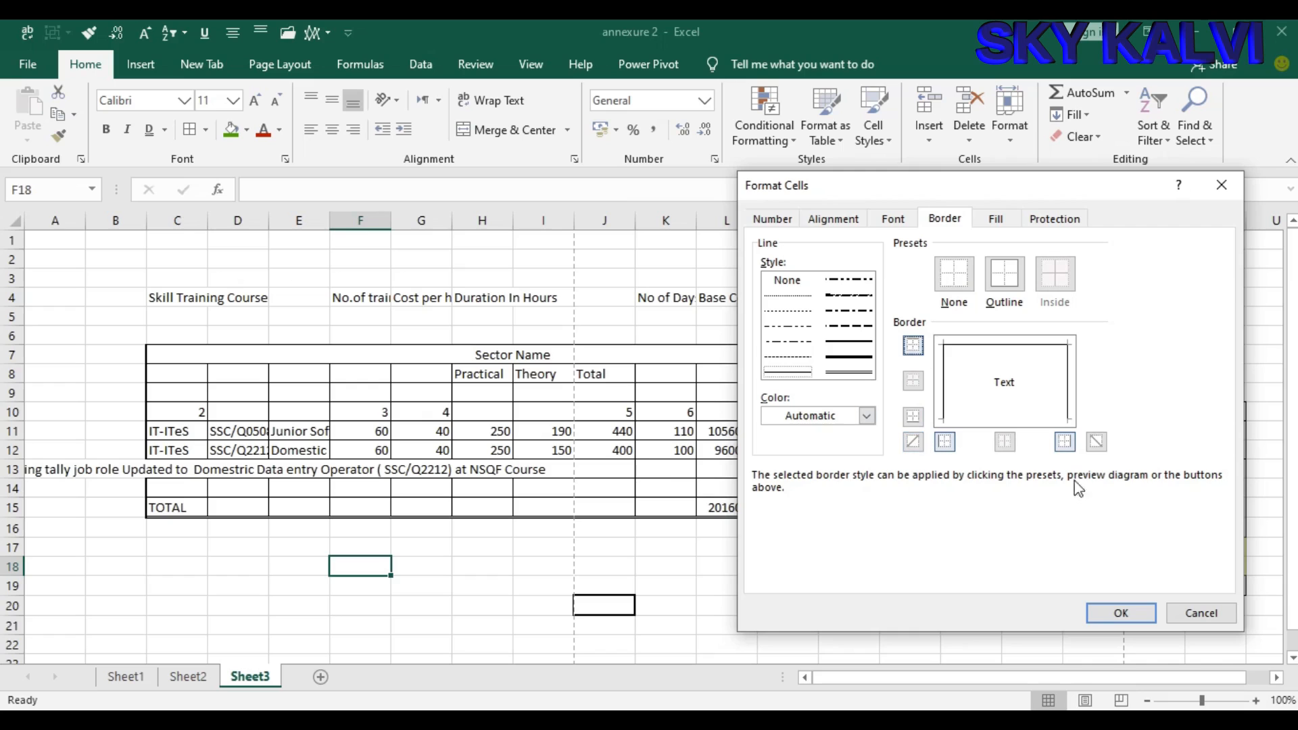
pyautogui.click(1210, 618)
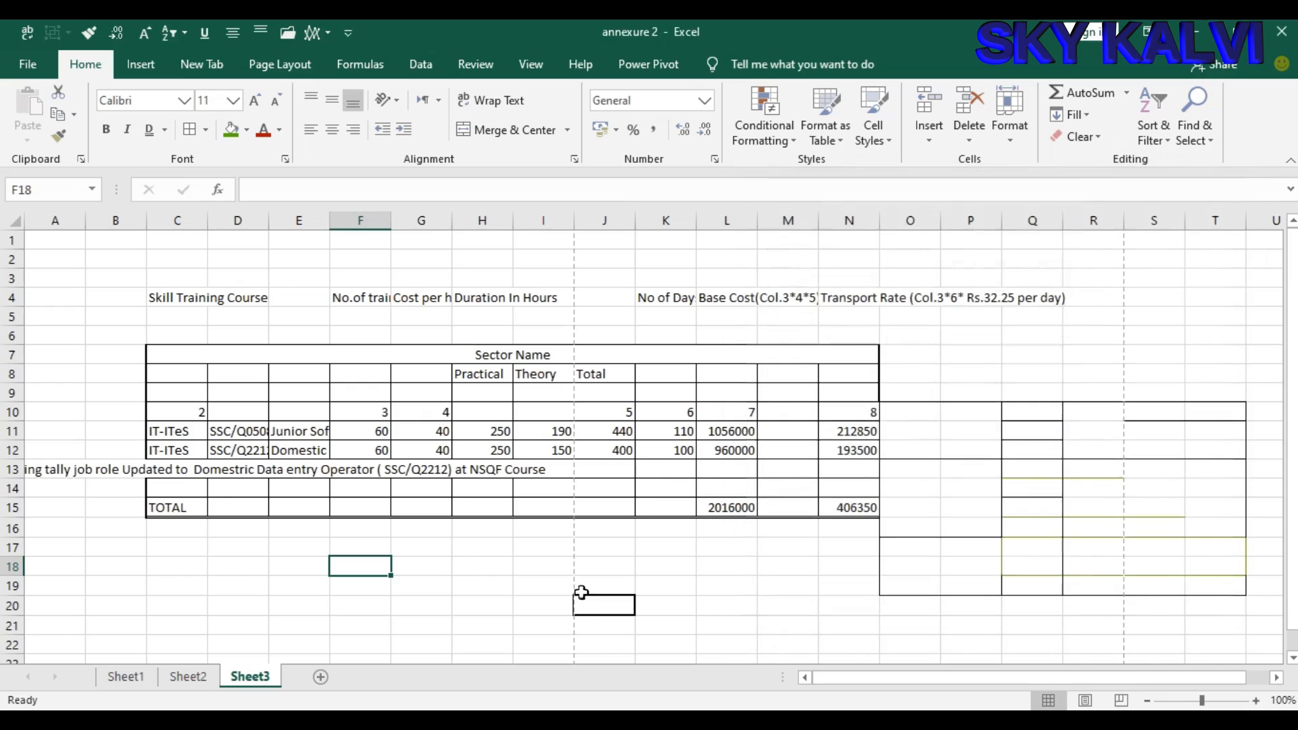
pyautogui.click(208, 130)
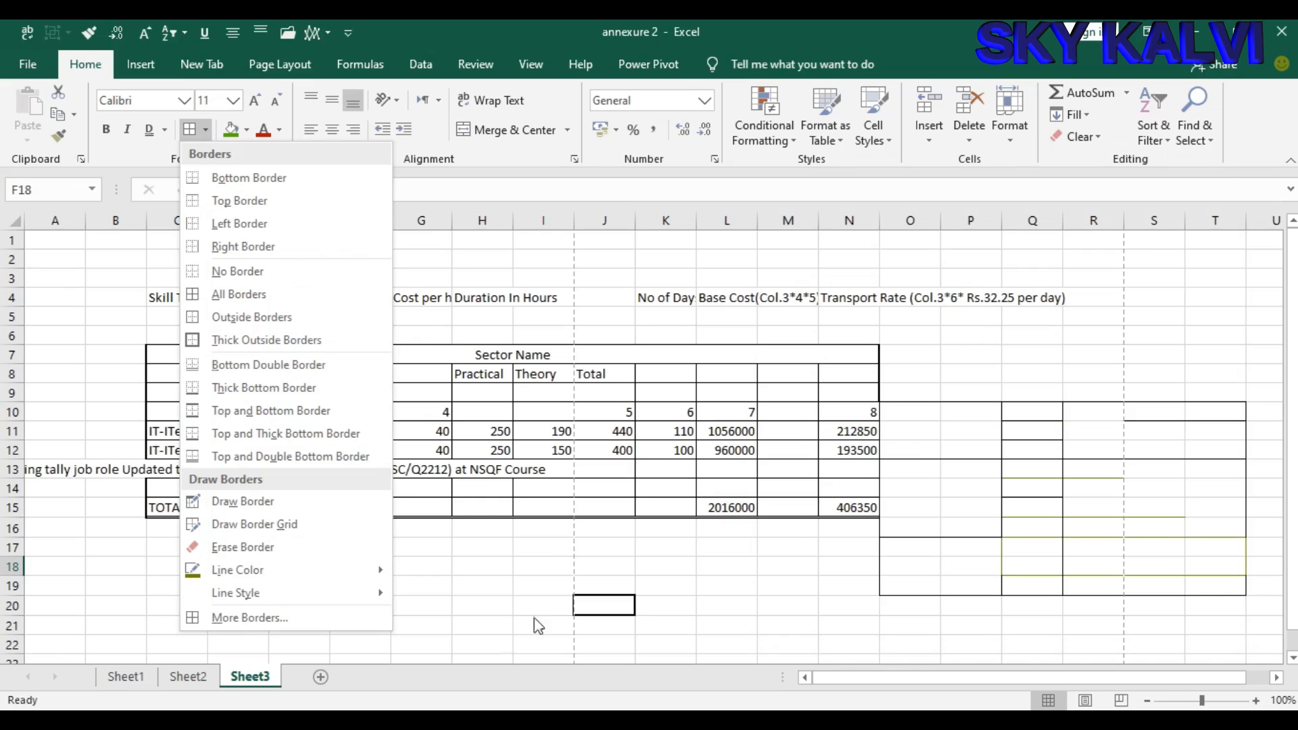
pyautogui.scroll(-5, 551, 549)
pyautogui.click(788, 509)
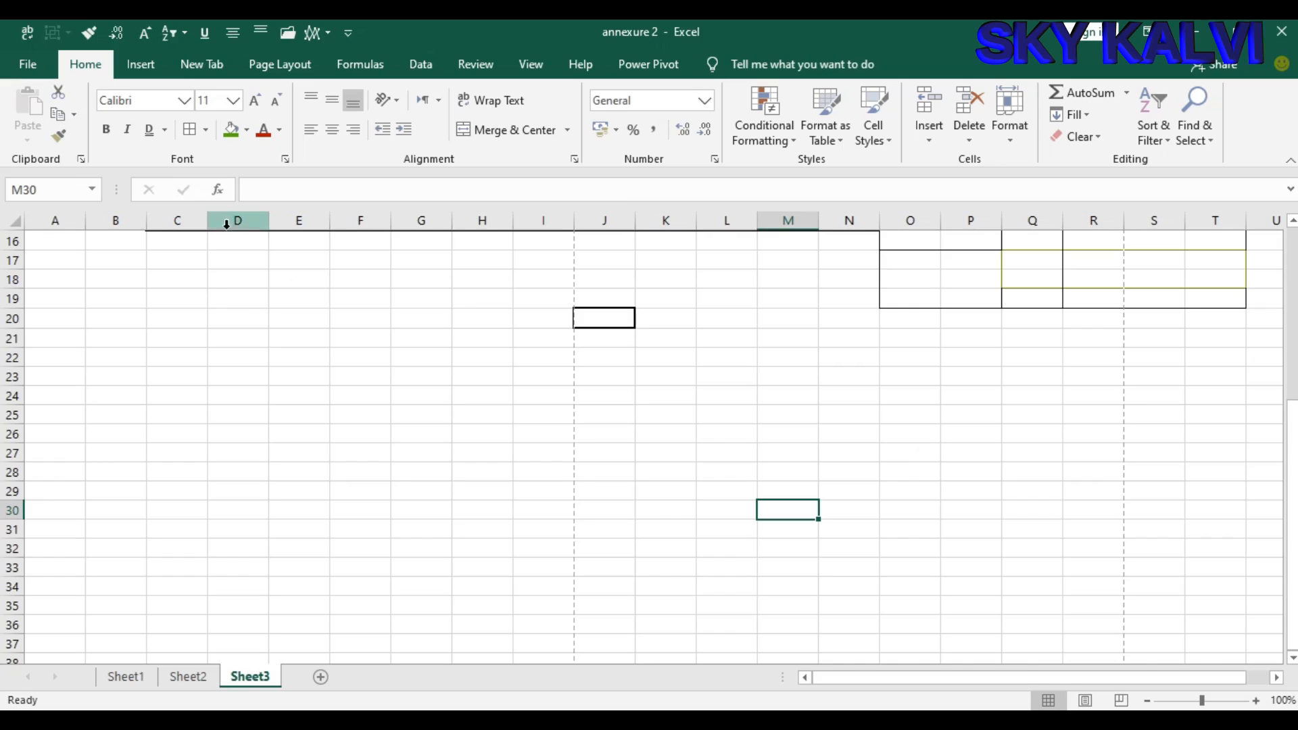
pyautogui.click(248, 133)
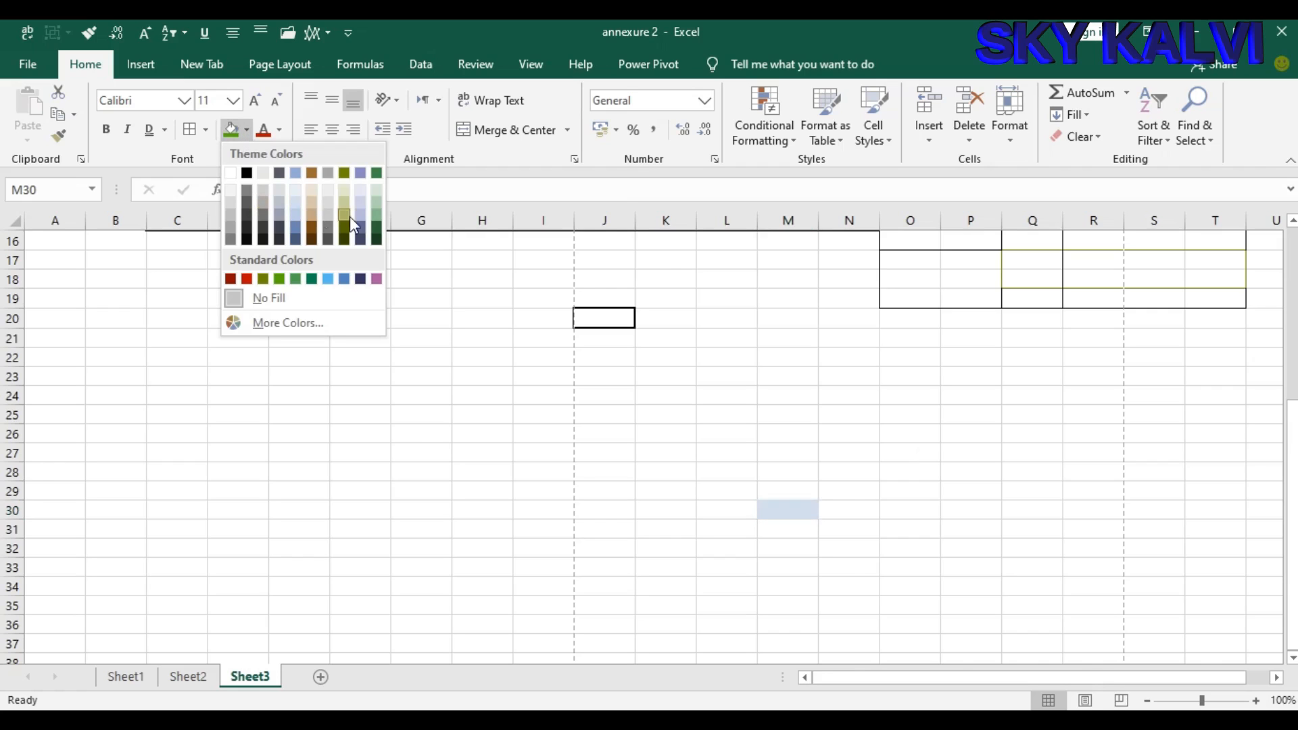
pyautogui.click(262, 431)
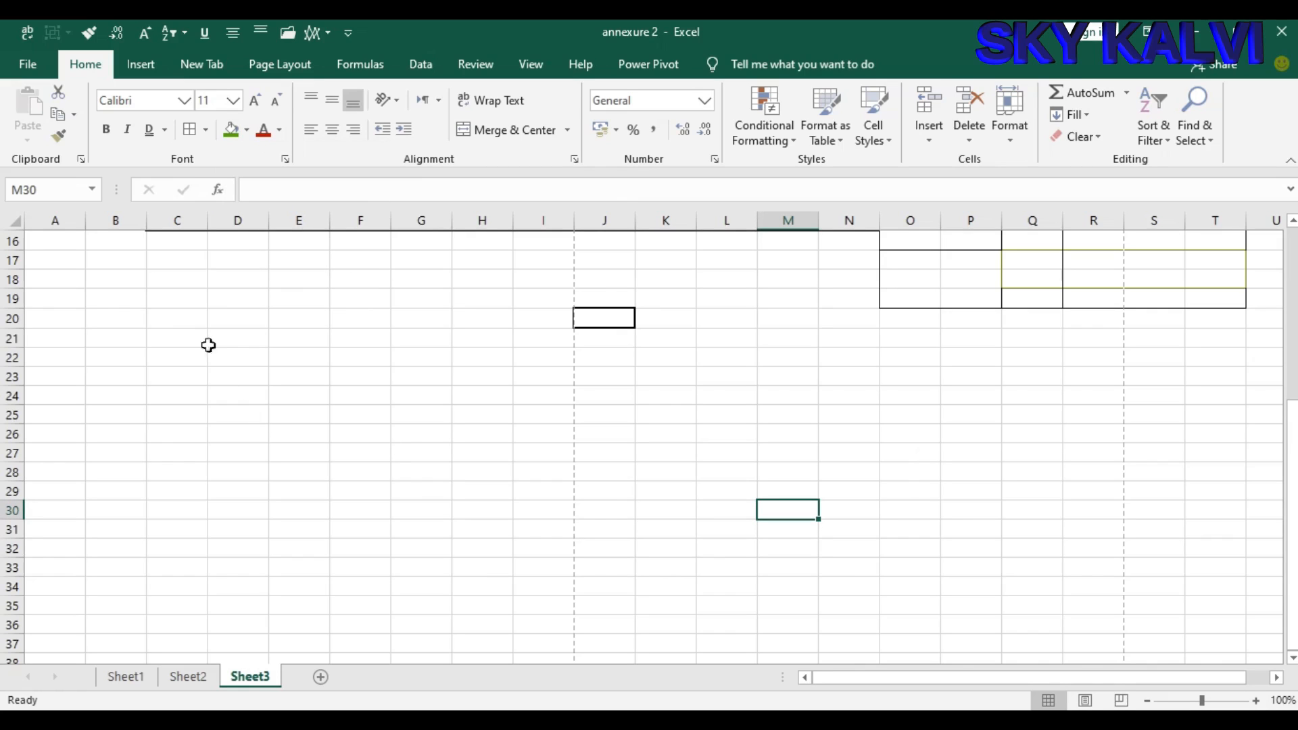
# Step: Fill the empty range B19:I33 below the table with the current green fill color
pyautogui.click(144, 303)
pyautogui.moveTo(144, 304)
pyautogui.mouseDown()
pyautogui.moveTo(473, 372)
pyautogui.moveTo(538, 530)
pyautogui.moveTo(533, 567)
pyautogui.mouseUp()
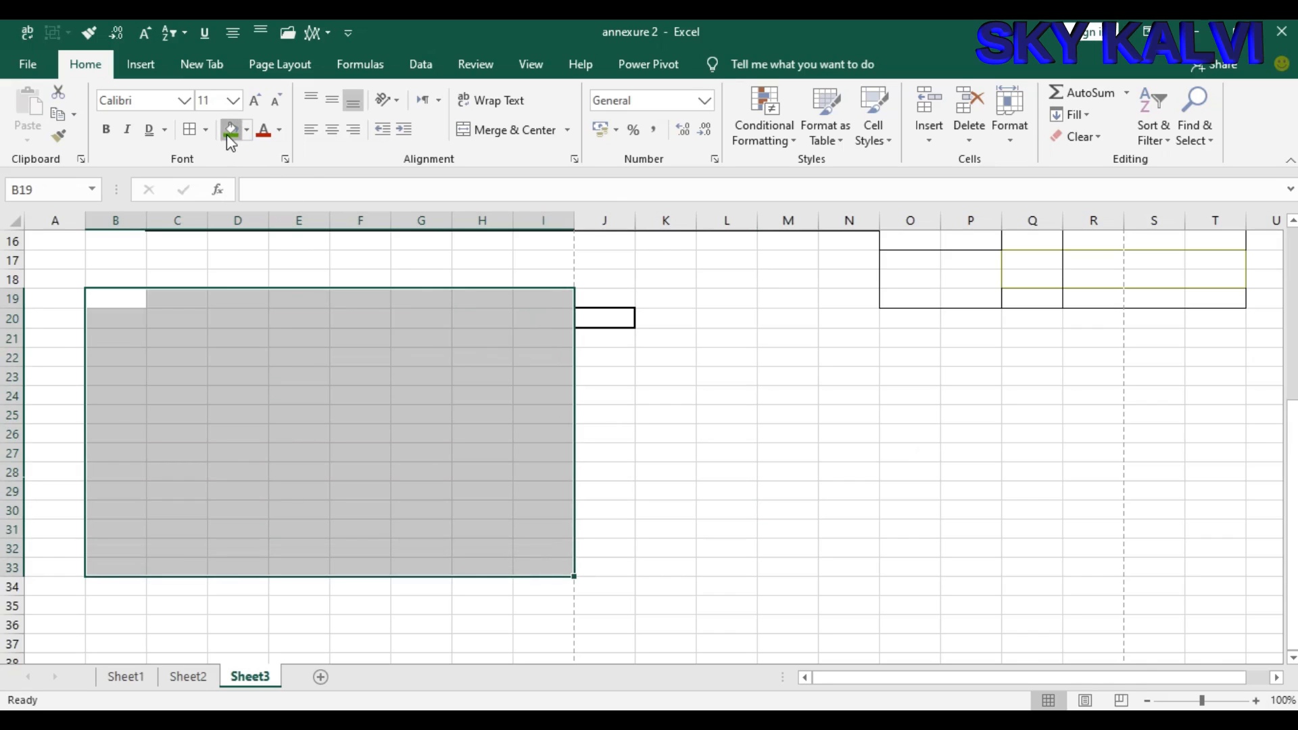
pyautogui.click(230, 132)
pyautogui.click(693, 465)
pyautogui.click(266, 382)
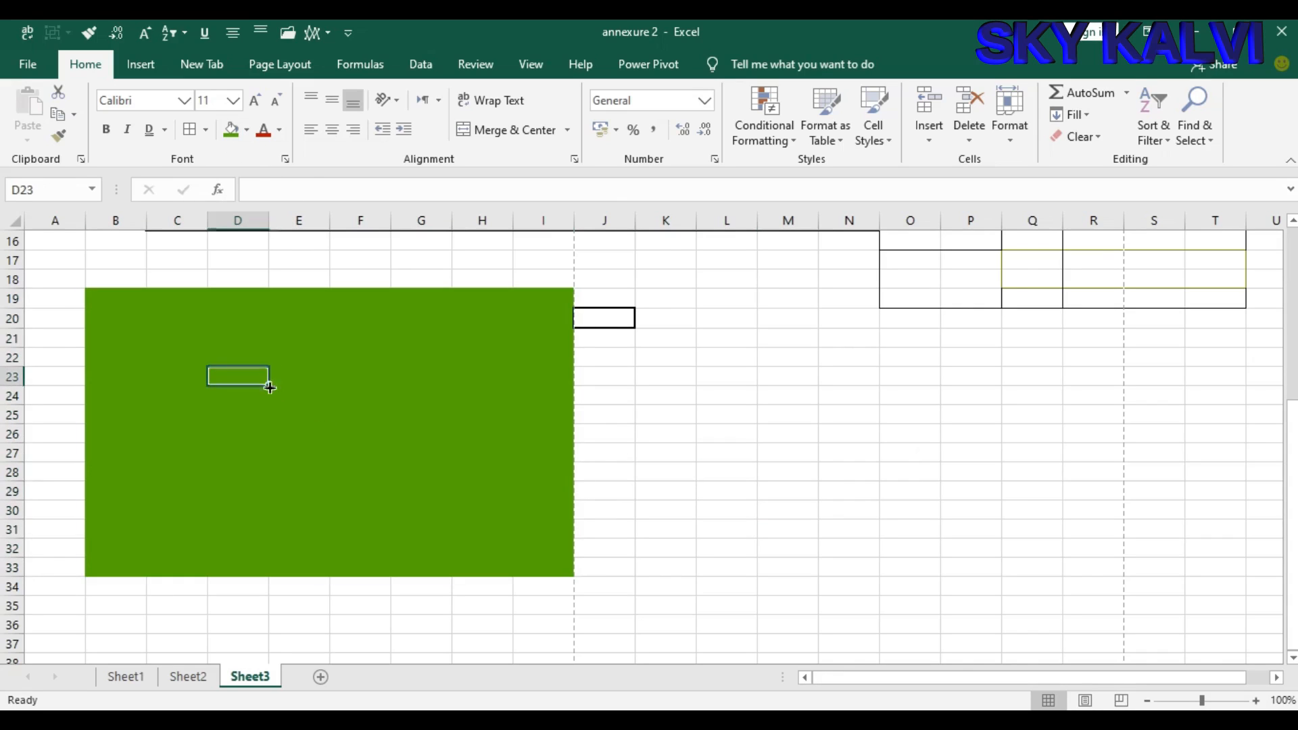
pyautogui.click(341, 454)
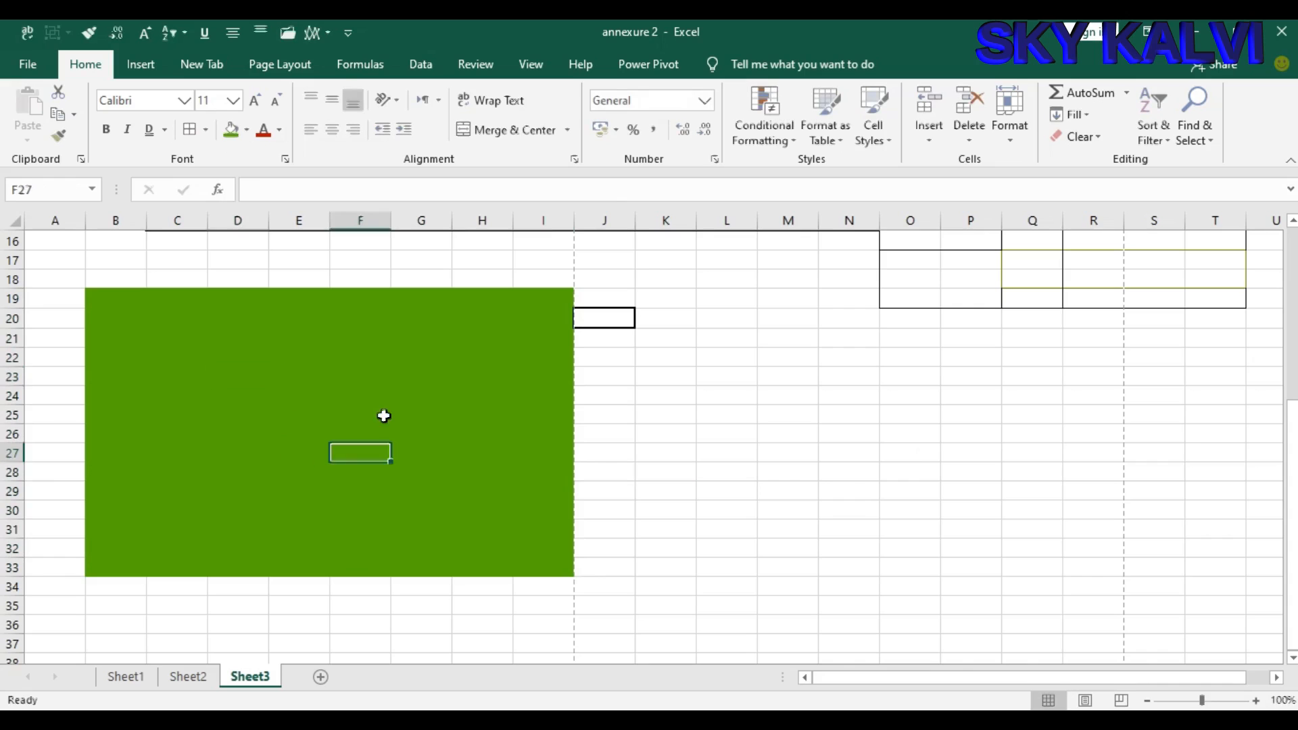
# Step: Change the fill color of the range B19:I33 to a light turquoise chosen from the extended standard color palette
pyautogui.click(248, 130)
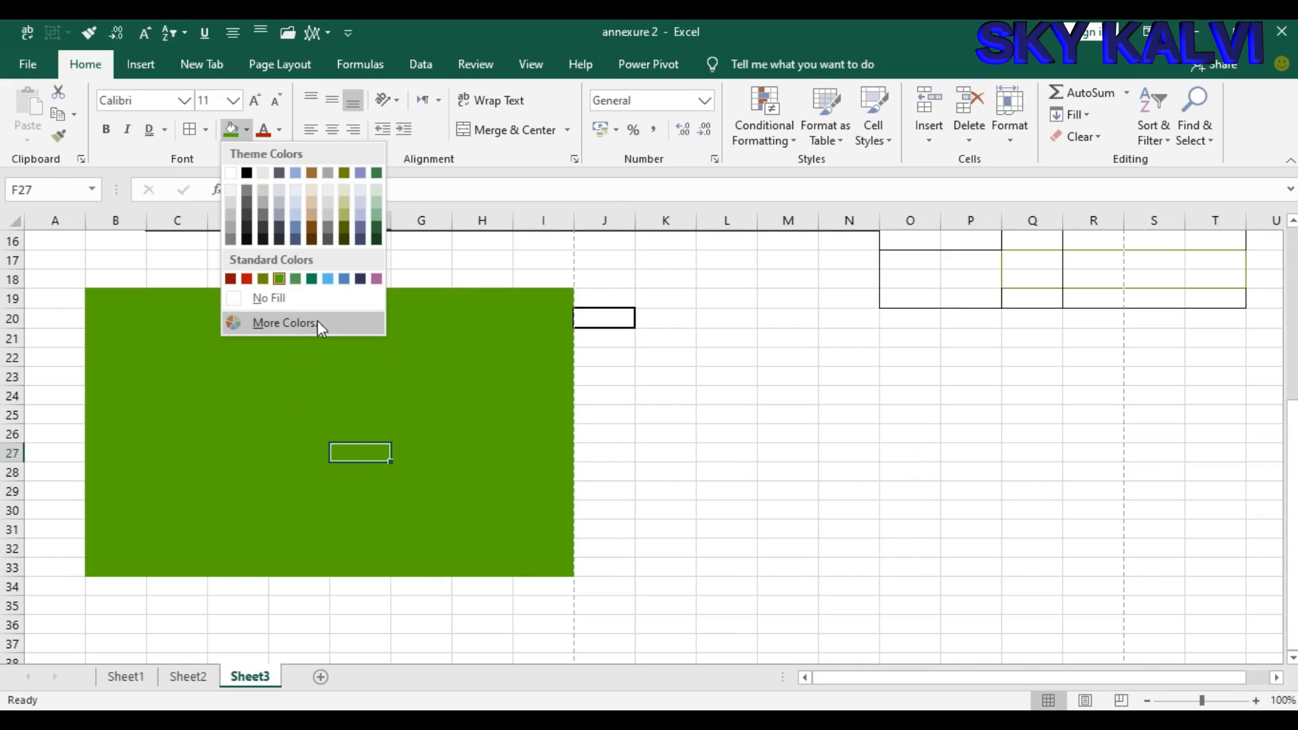
pyautogui.click(485, 423)
pyautogui.moveTo(113, 302)
pyautogui.mouseDown()
pyautogui.moveTo(440, 345)
pyautogui.moveTo(501, 392)
pyautogui.moveTo(556, 538)
pyautogui.moveTo(551, 560)
pyautogui.mouseUp()
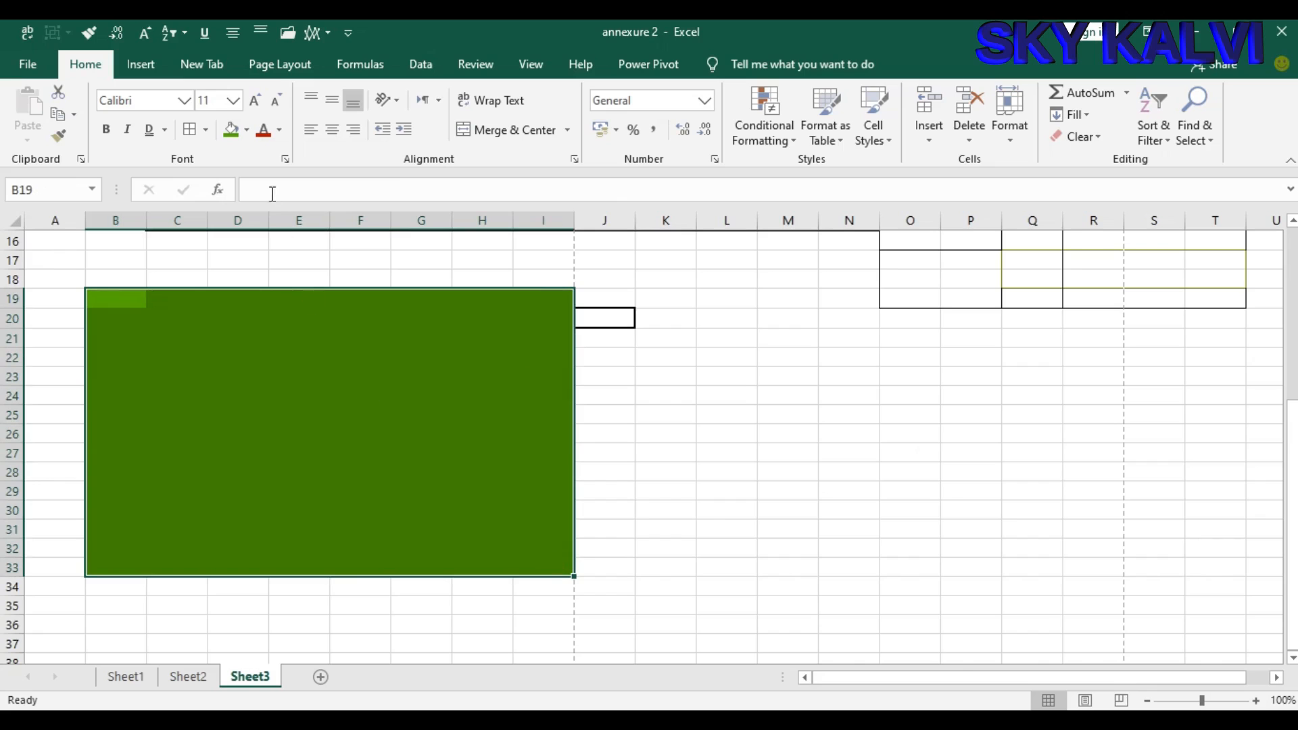
pyautogui.click(247, 131)
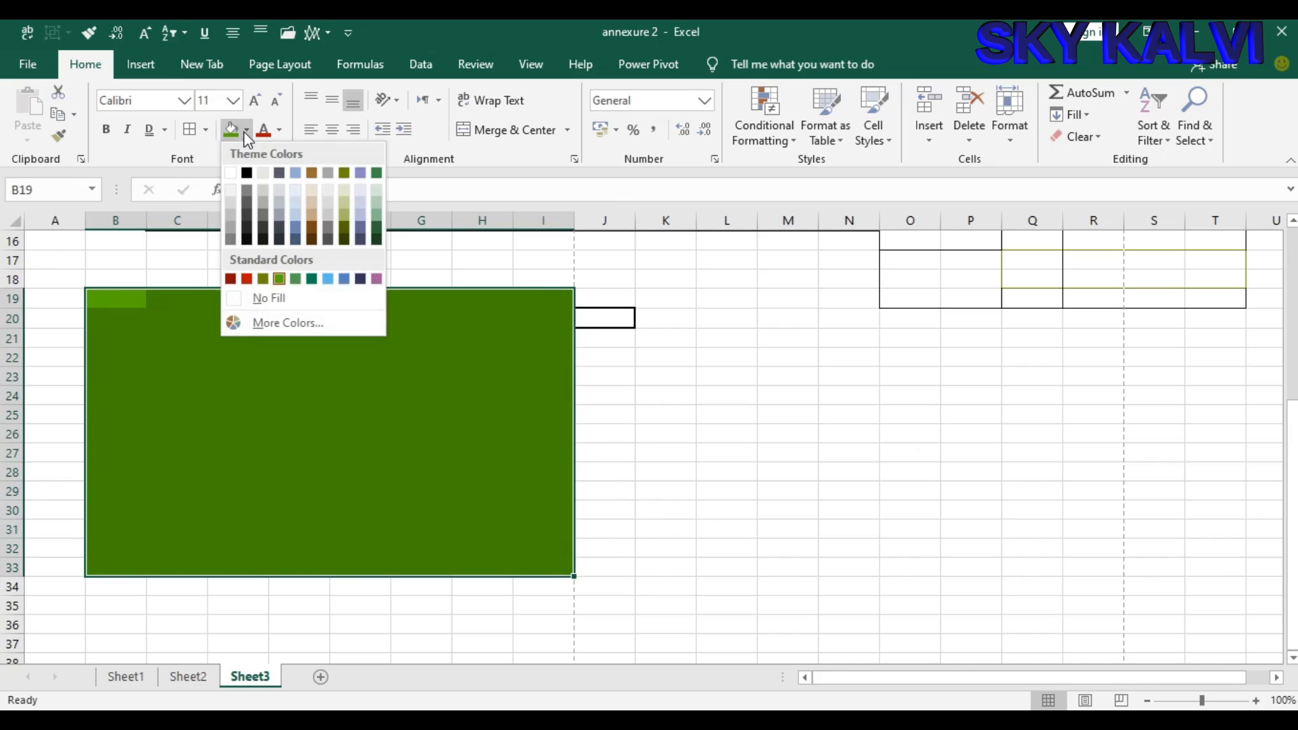
pyautogui.click(270, 323)
pyautogui.click(906, 388)
pyautogui.click(951, 390)
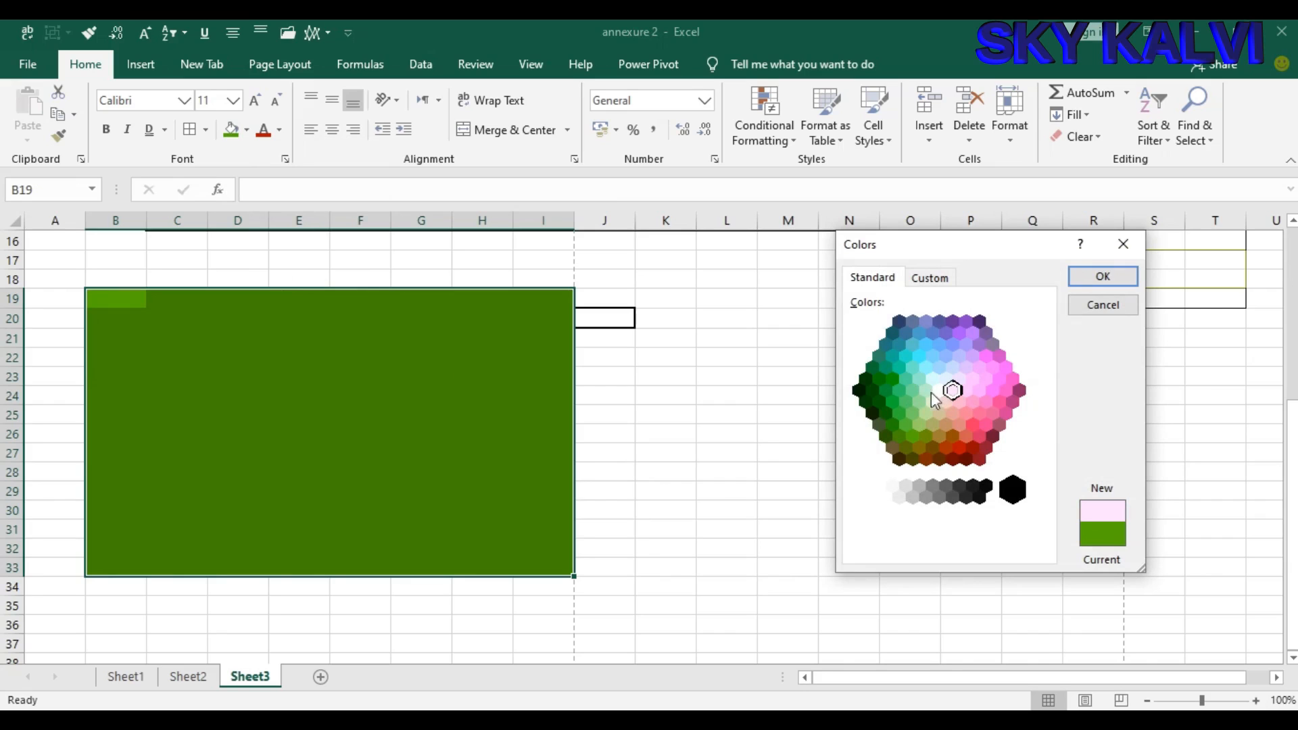
pyautogui.click(905, 404)
pyautogui.click(893, 423)
pyautogui.click(886, 410)
pyautogui.click(913, 368)
pyautogui.click(1085, 276)
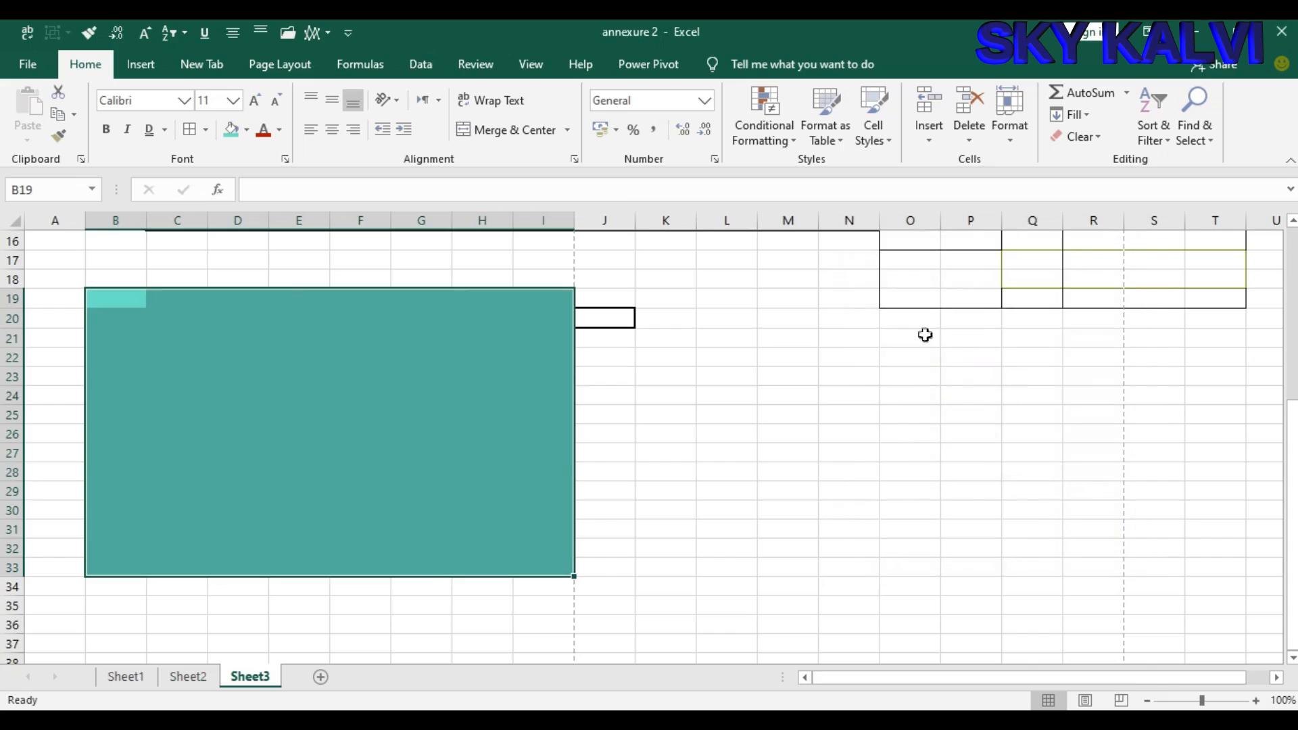
pyautogui.click(727, 434)
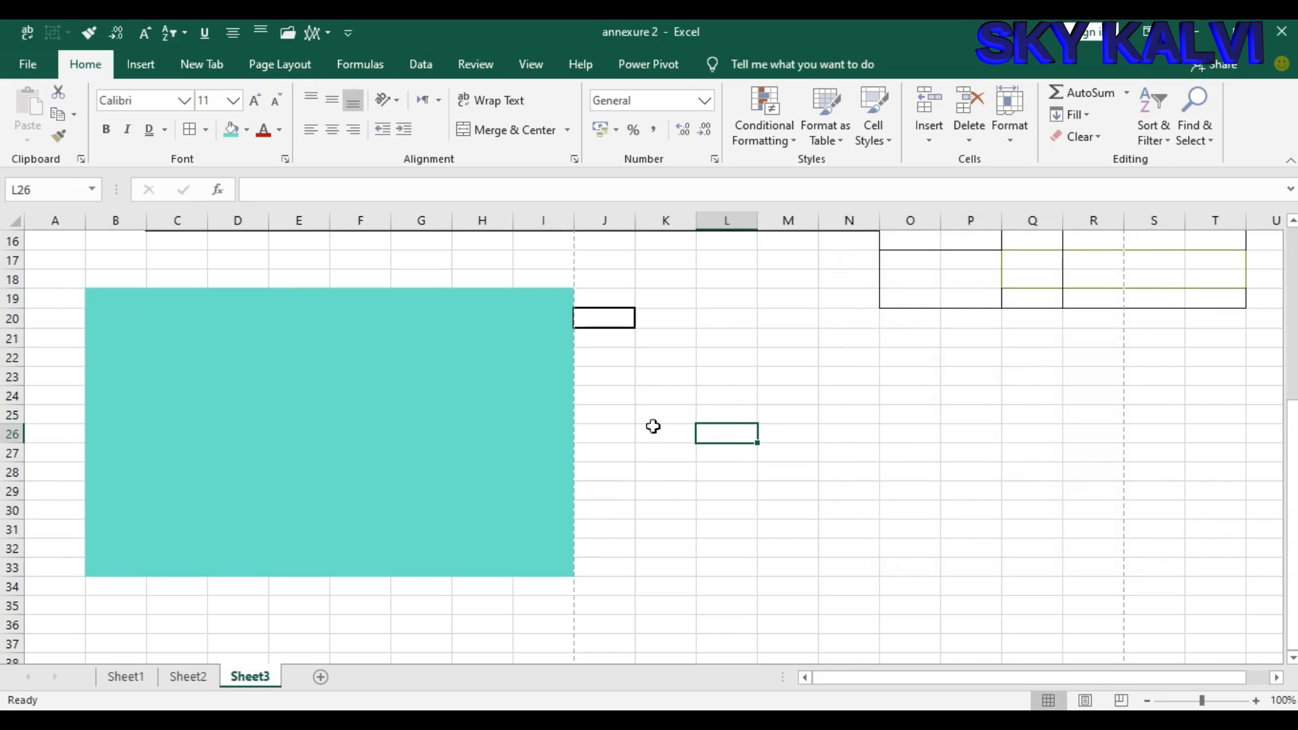
# Step: Set the font color of the table range C7:N15 to red
pyautogui.click(277, 134)
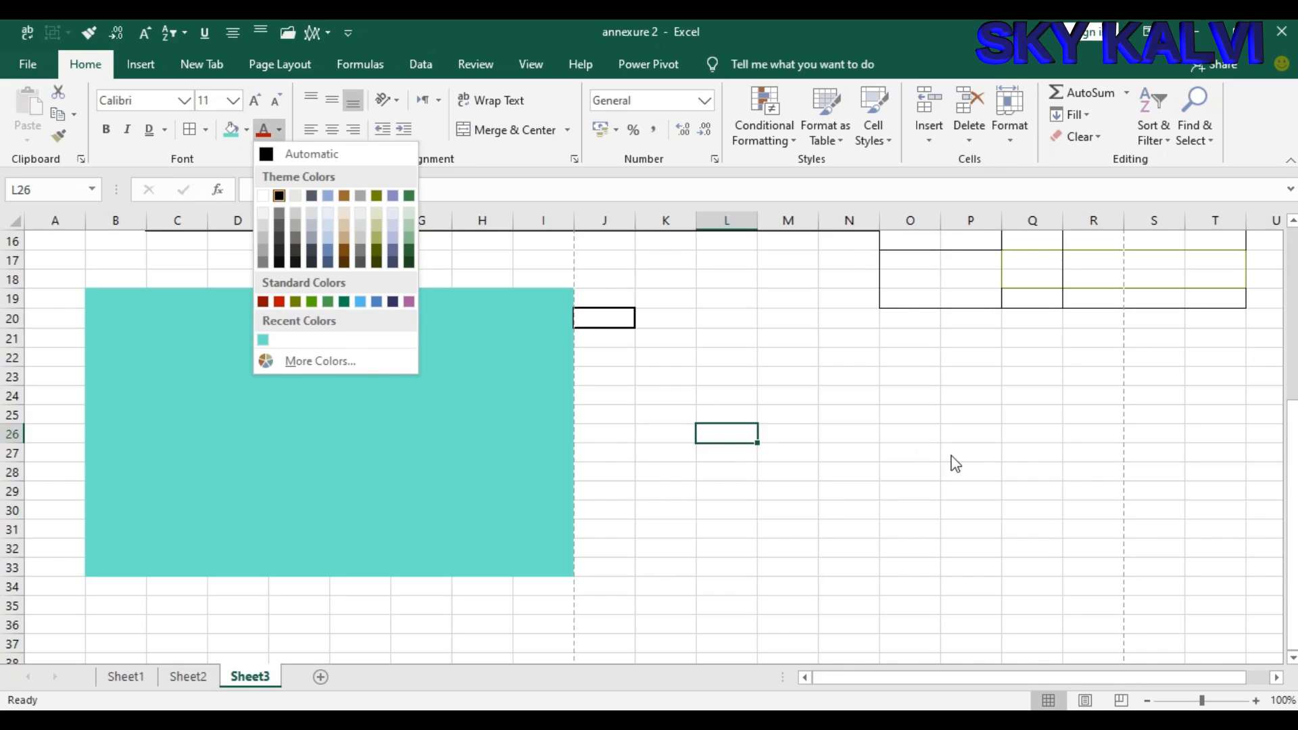
pyautogui.scroll(4, 955, 464)
pyautogui.click(750, 449)
pyautogui.moveTo(479, 296); pyautogui.dragTo(494, 450)
pyautogui.click(265, 134)
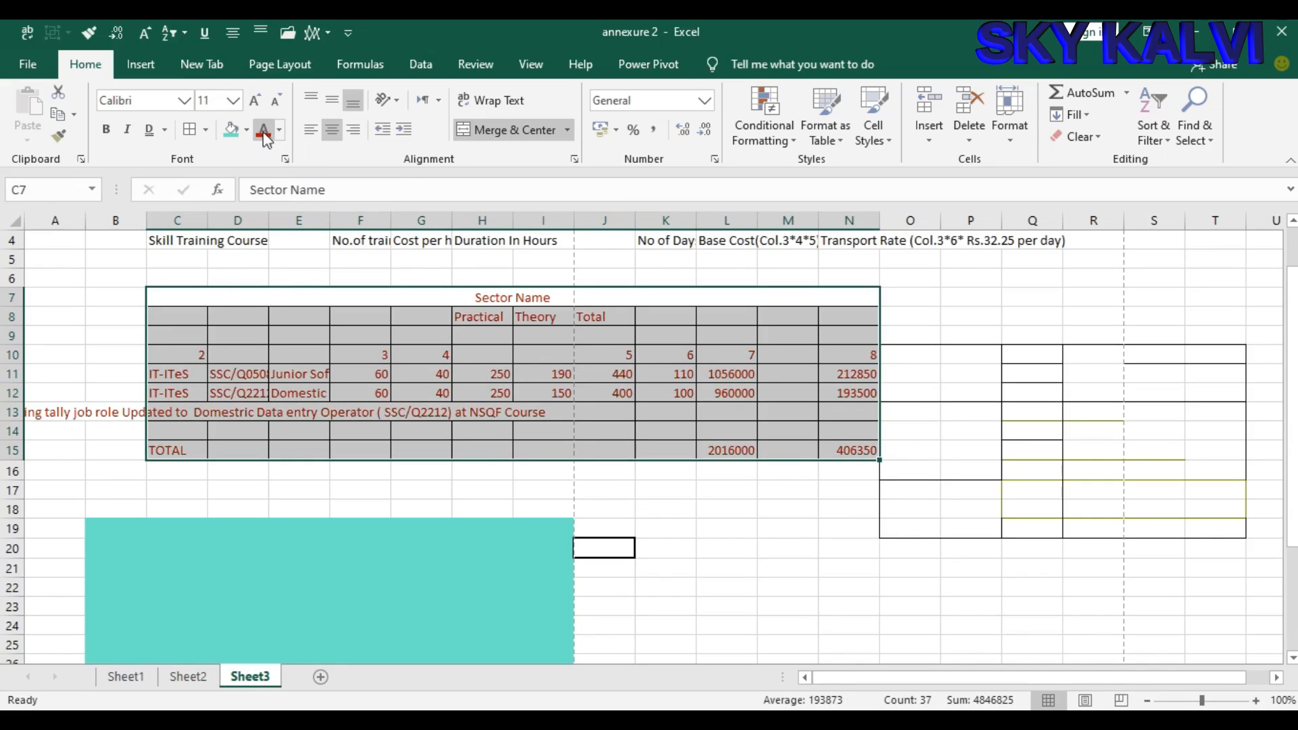
# Step: Try green and light blue font colors on the table range C7:N15, finishing with a dark gray theme color
pyautogui.click(280, 130)
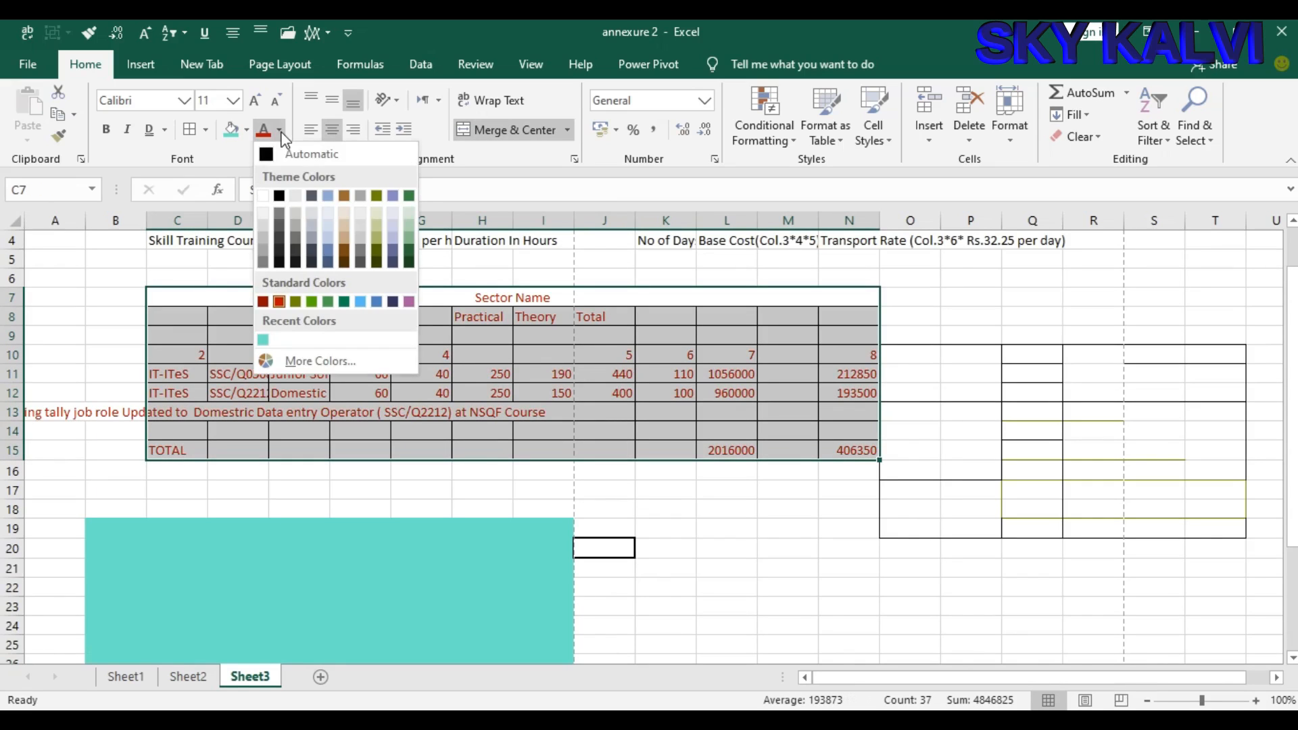
pyautogui.click(313, 298)
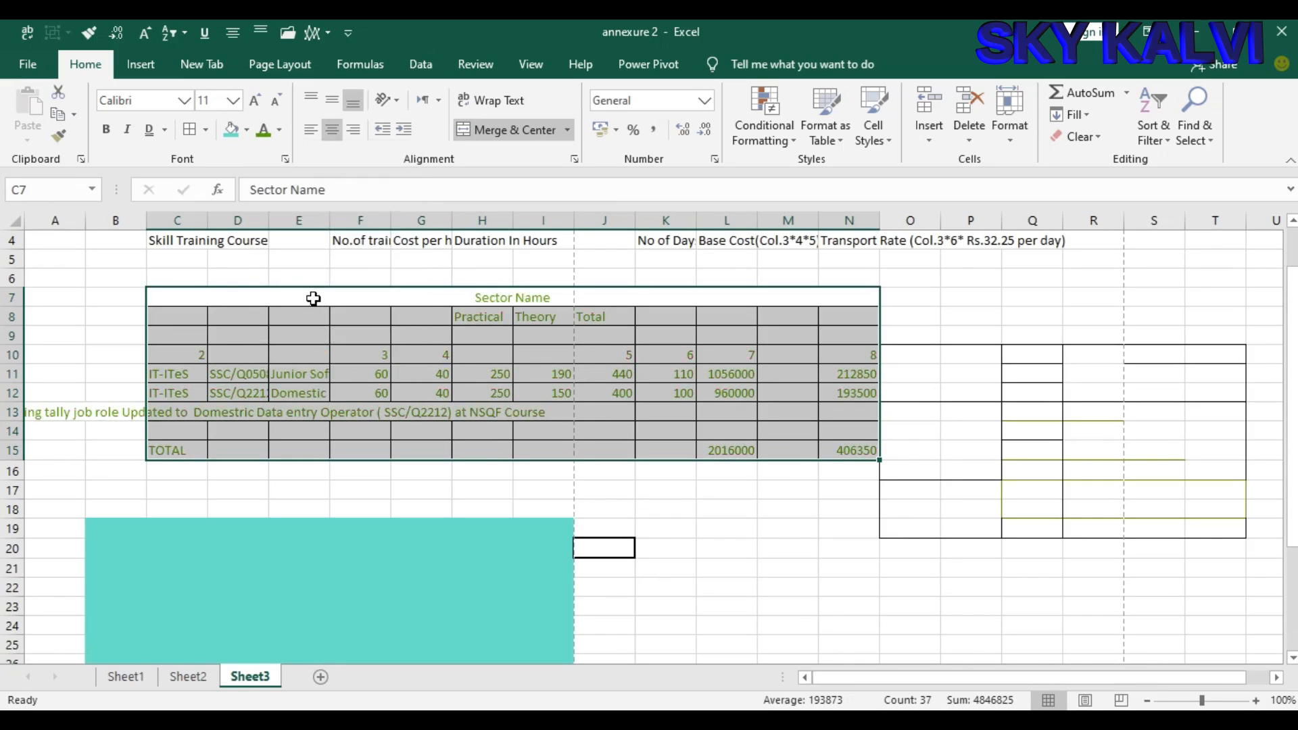
pyautogui.click(279, 130)
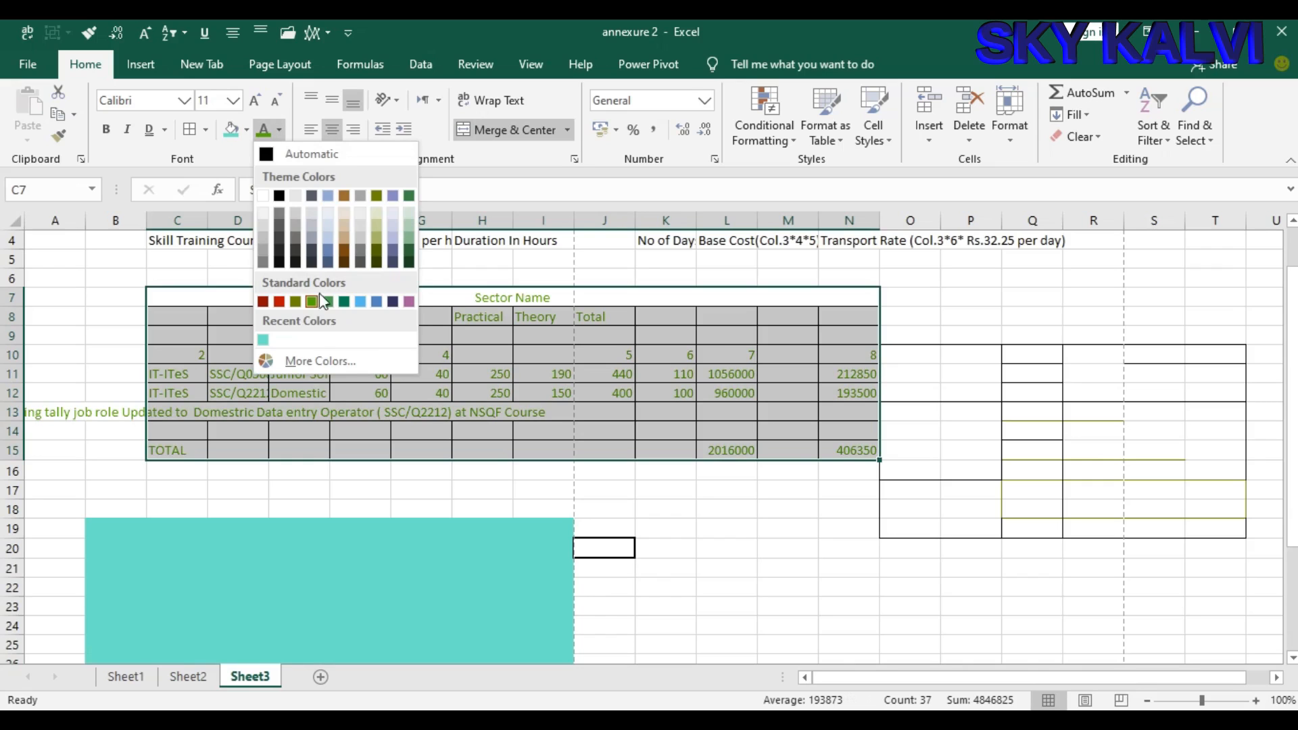
pyautogui.click(361, 303)
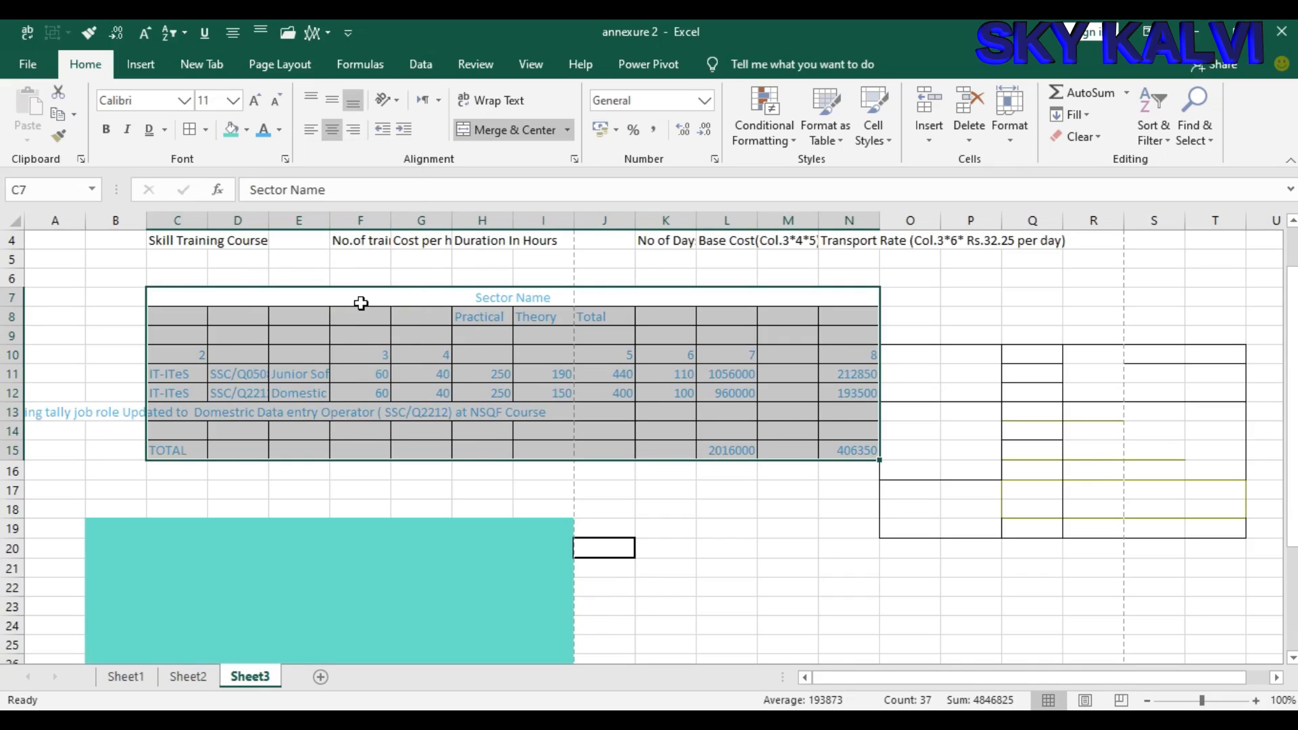
pyautogui.click(279, 132)
pyautogui.click(310, 257)
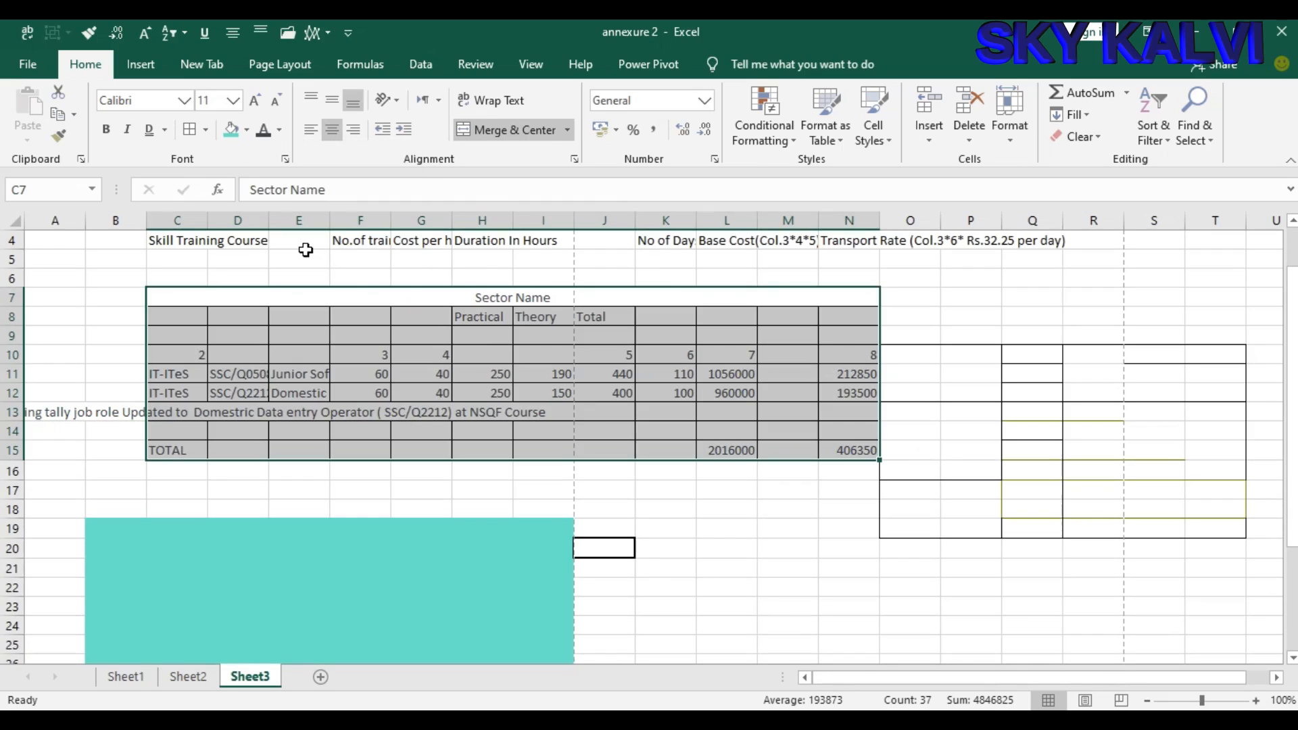